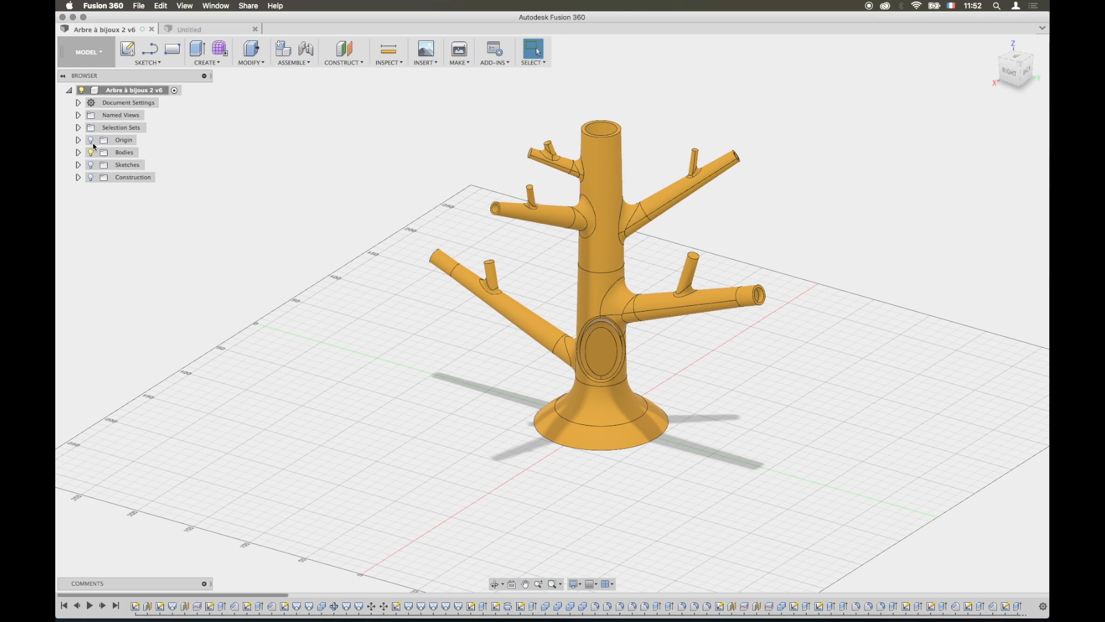
- Expand the tree's bodies and hide Body13, the lower trunk, to inspect the detached branches and their joint ends
click(78, 153)
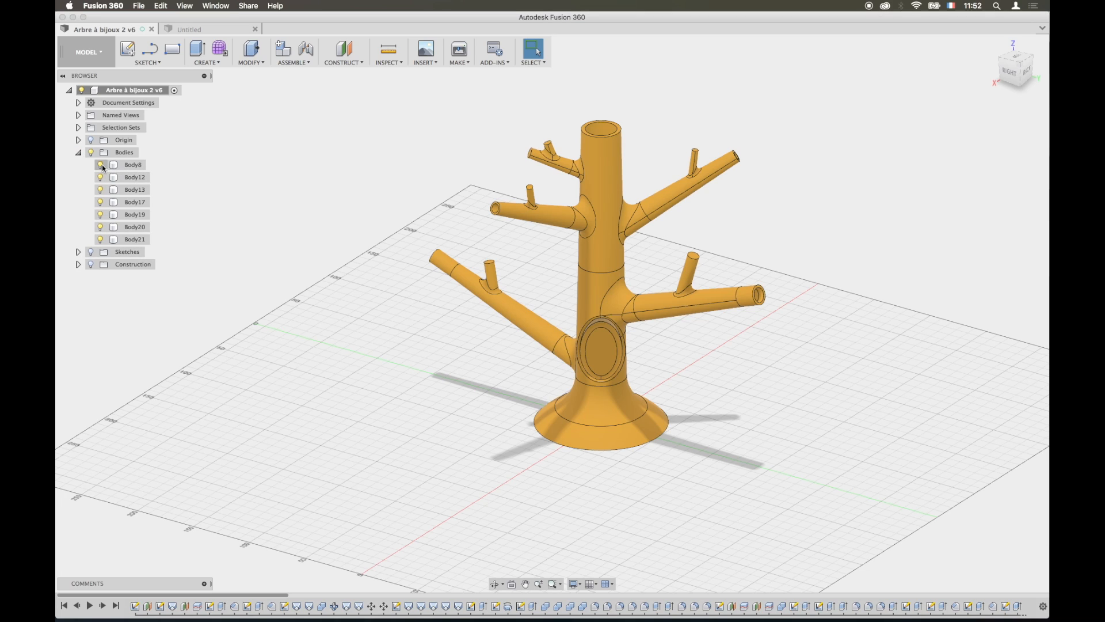
click(101, 165)
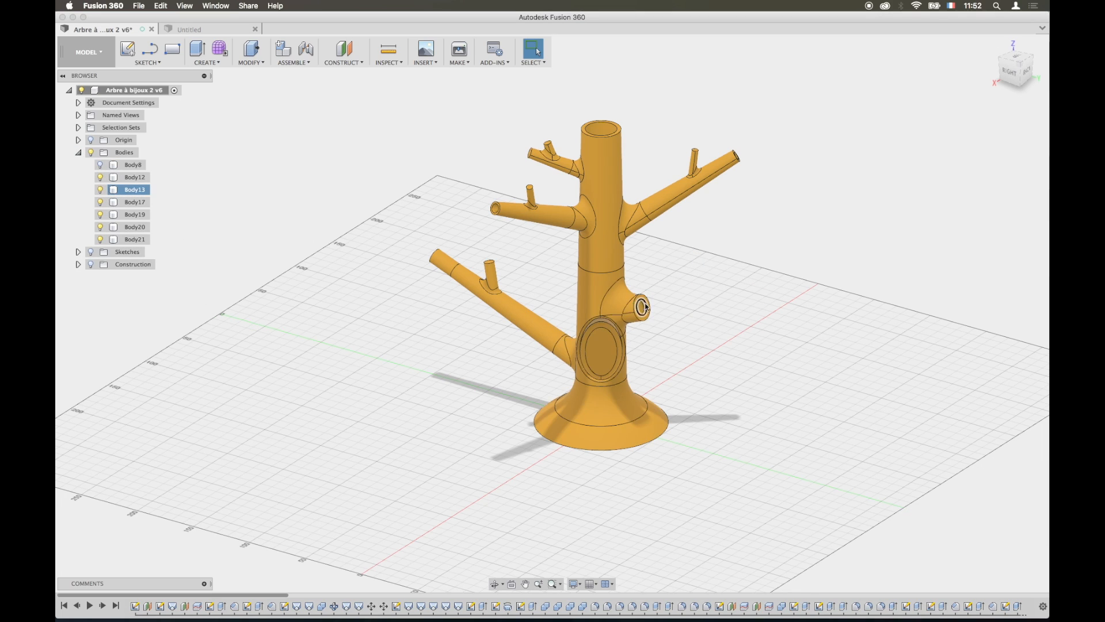
click(102, 178)
click(102, 179)
click(100, 190)
click(100, 190)
click(100, 190)
click(100, 165)
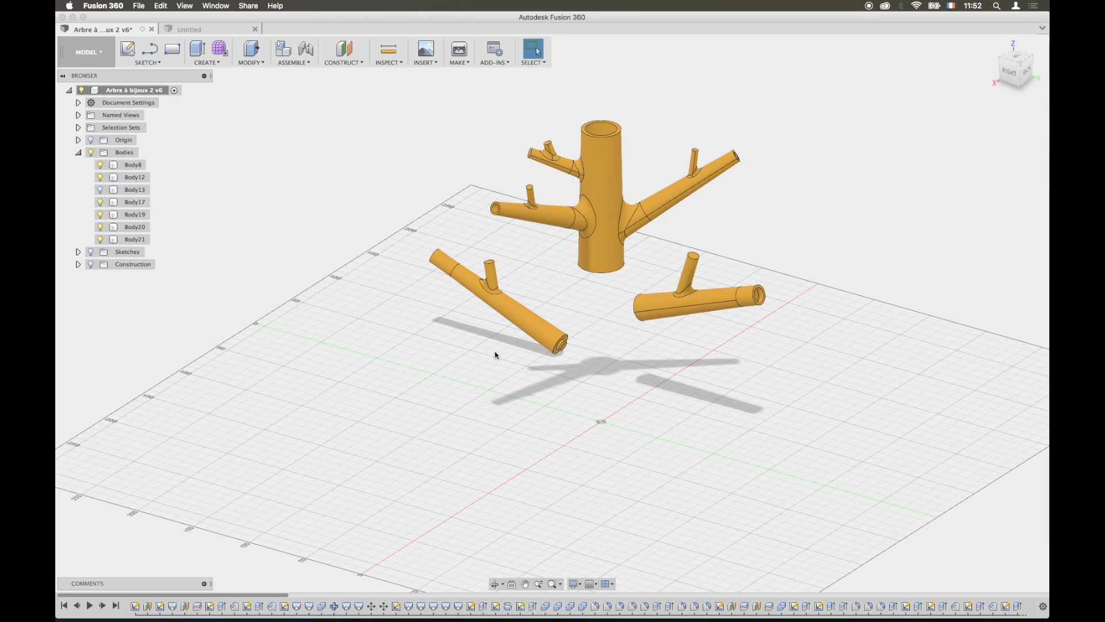
click(505, 307)
mouse_move(495, 285)
shift+middle_down()
mouse_move(571, 281)
mouse_move(516, 227)
mouse_move(496, 276)
mouse_move(558, 290)
mouse_move(619, 284)
mouse_move(510, 276)
shift+middle_up()
key(Escape)
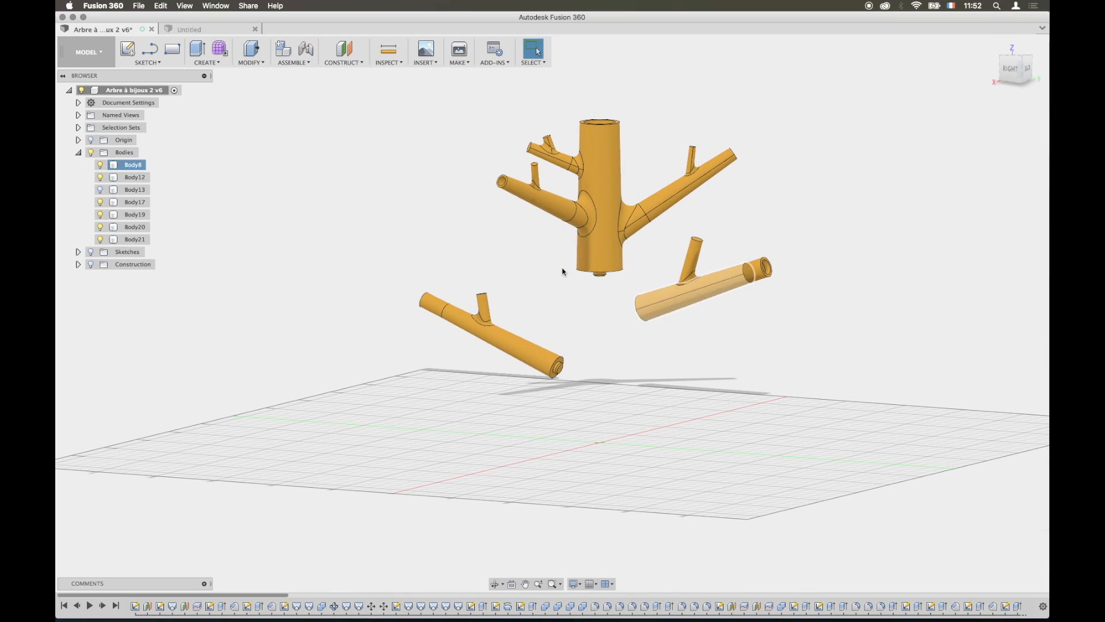
scroll(646, 295, up, 5)
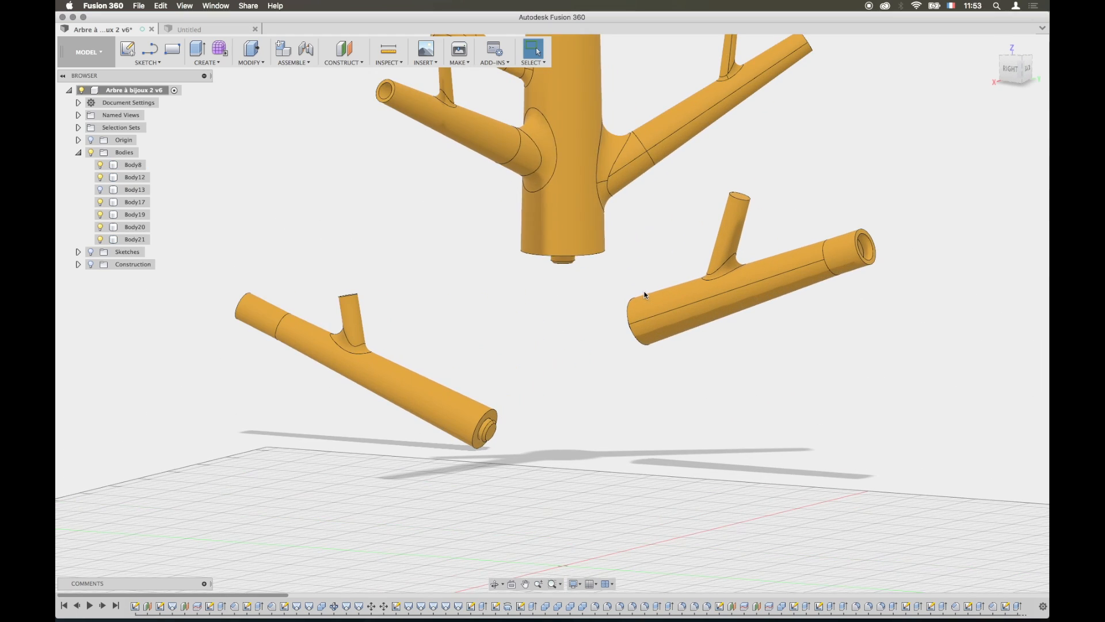
- In the untitled design, sketch a center-diameter circle about 30 mm wide on the right-view plane, centered 50 mm above the origin
click(211, 32)
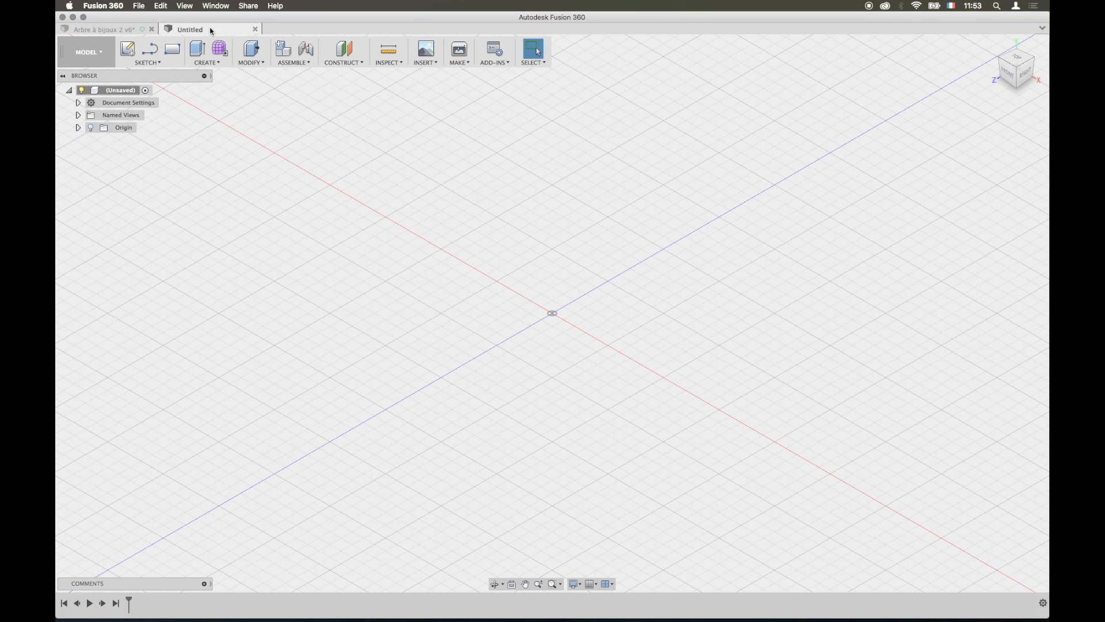
click(127, 50)
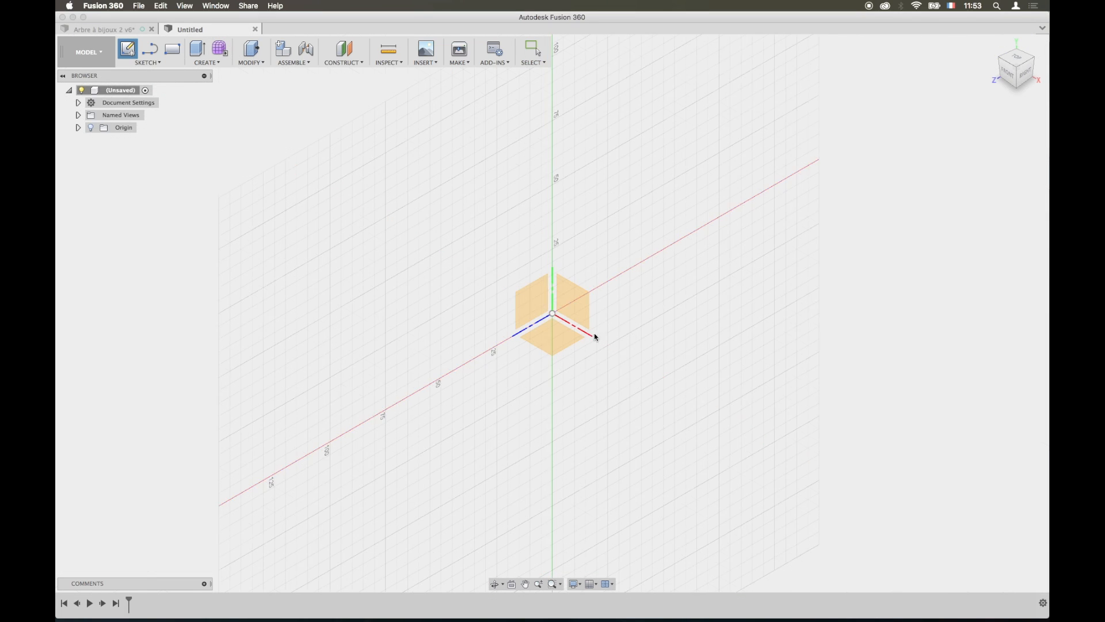
click(531, 305)
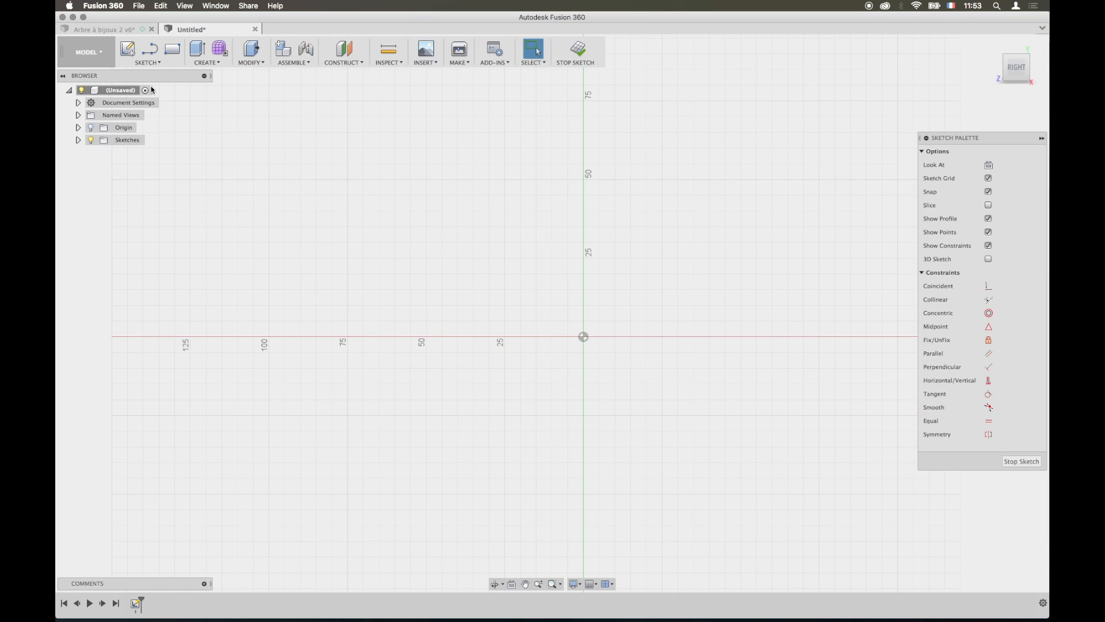
click(147, 63)
mouse_move(149, 106)
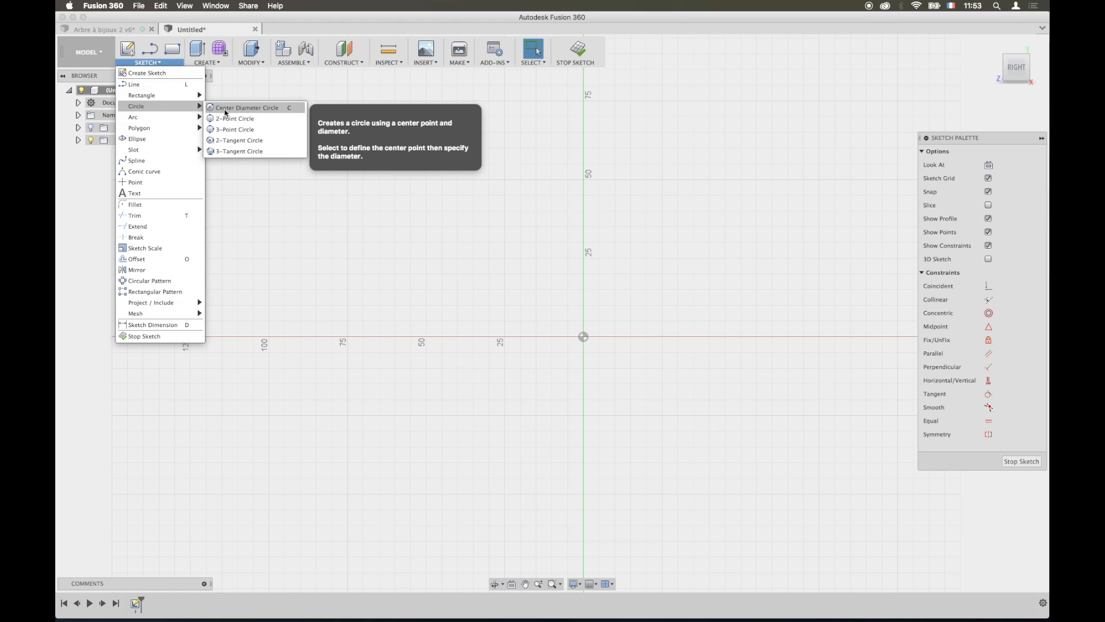
click(245, 107)
click(583, 179)
click(626, 205)
- Extrude the circle about 95 mm to one side as a new body with a -4 degree taper angle
click(203, 47)
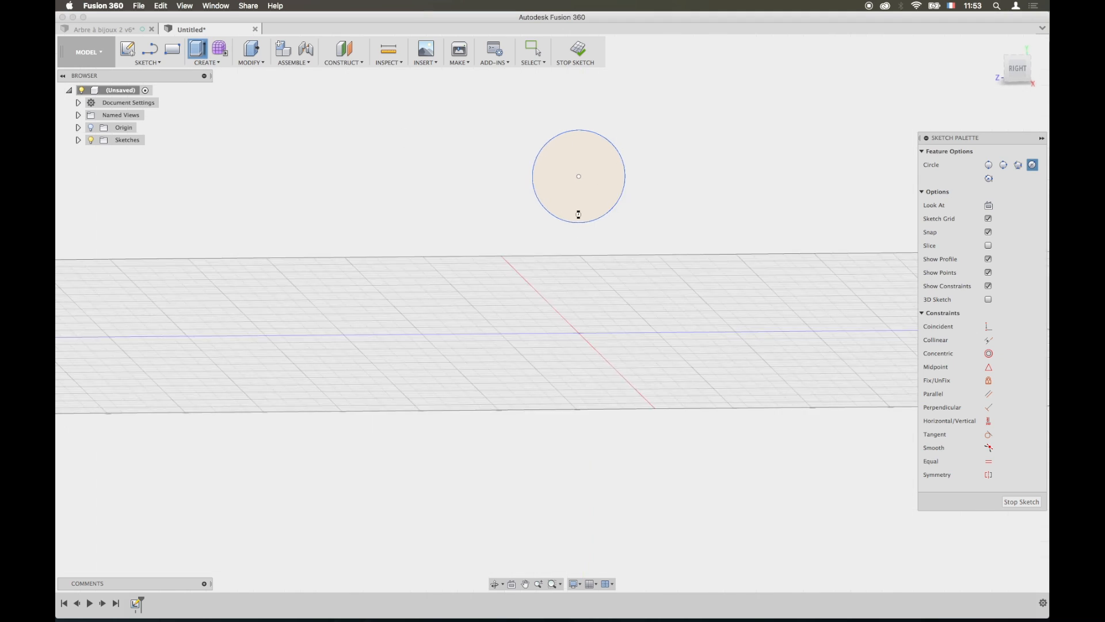
click(573, 195)
drag(574, 197, 773, 311)
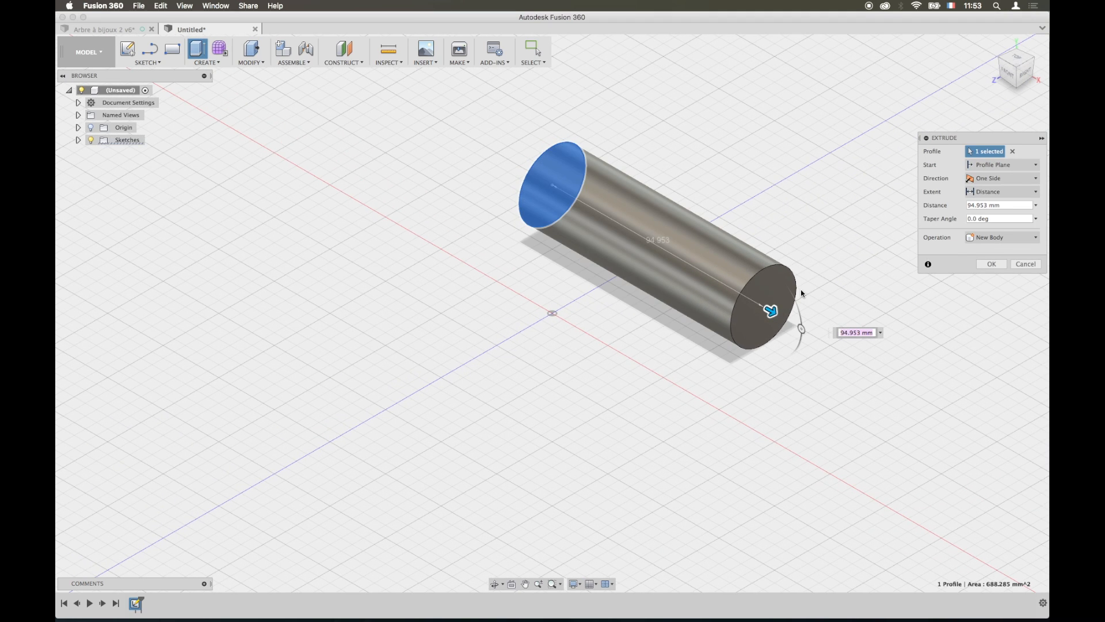
drag(801, 328, 801, 325)
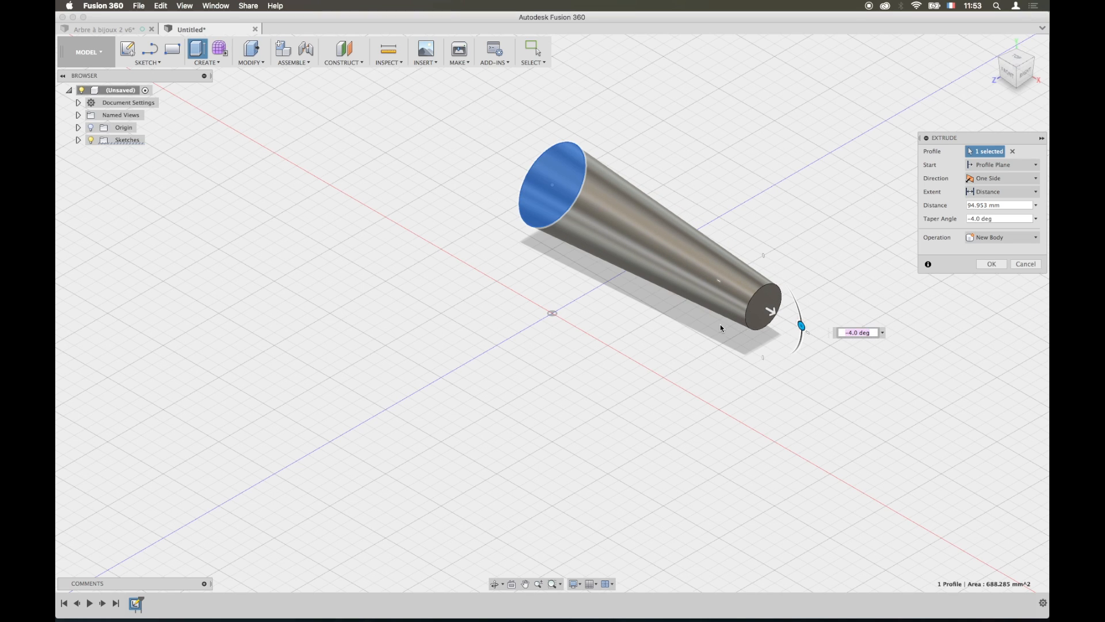
key(Return)
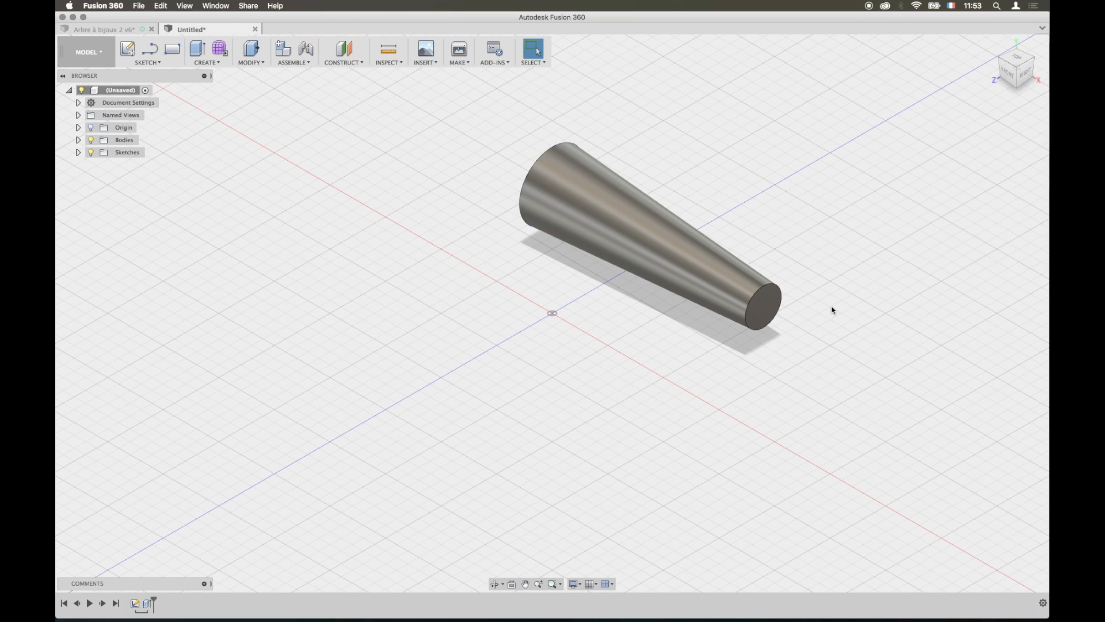
- Try rotating only the cone's side face by 23.9 degrees about Y with Move/Copy, and undo the rotation
shift+middle_drag(348, 220, 429, 190)
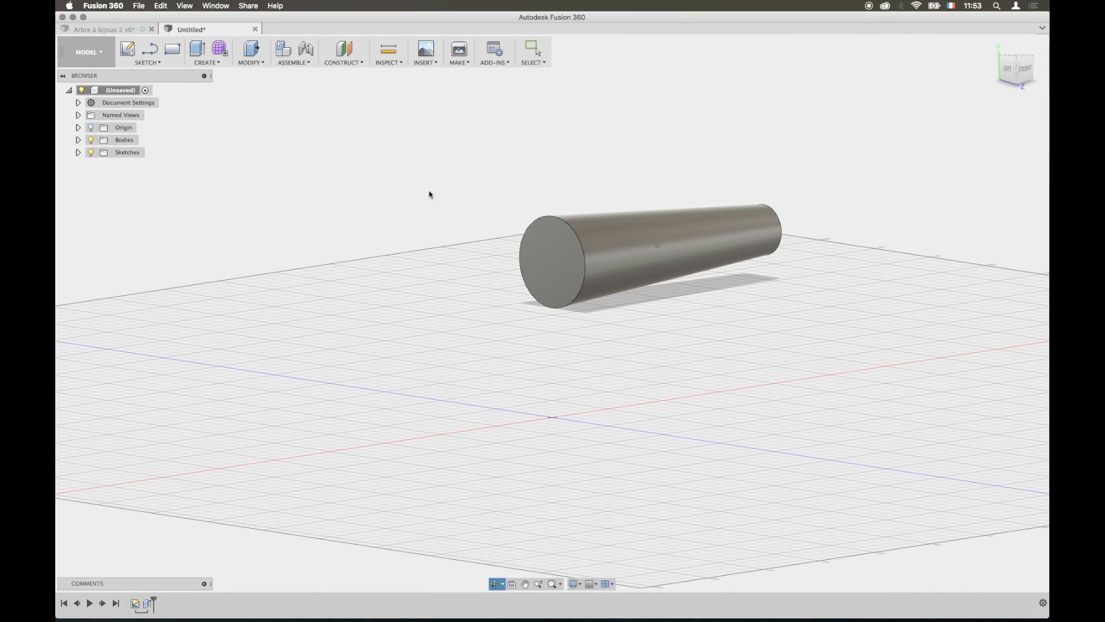
click(667, 237)
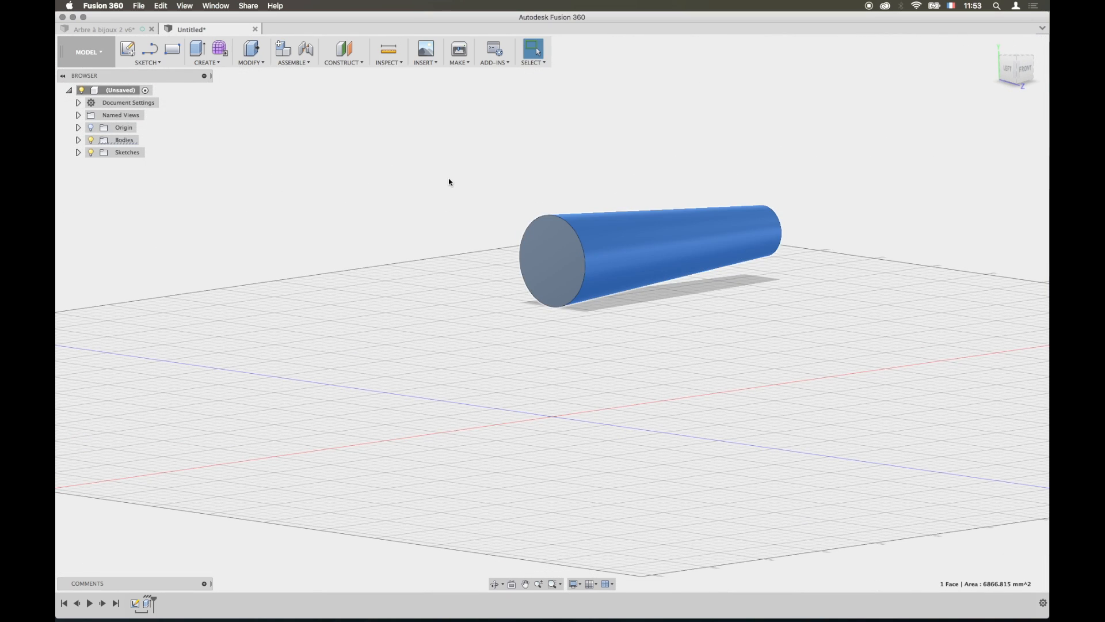
key(m)
drag(553, 208, 536, 212)
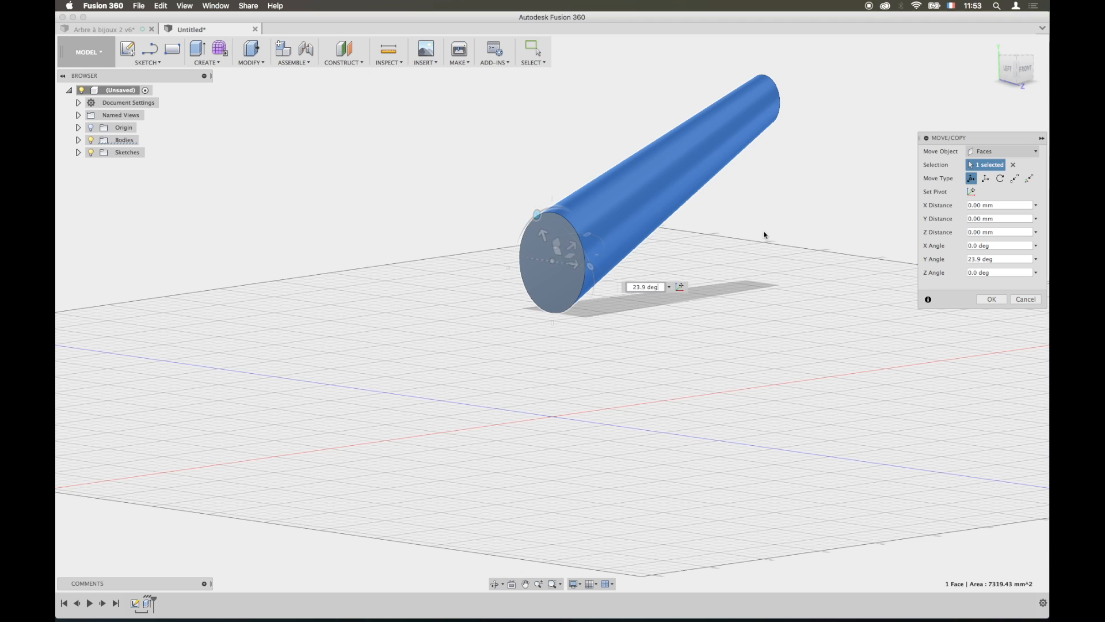
shift+middle_drag(764, 234, 729, 239)
key(super+z)
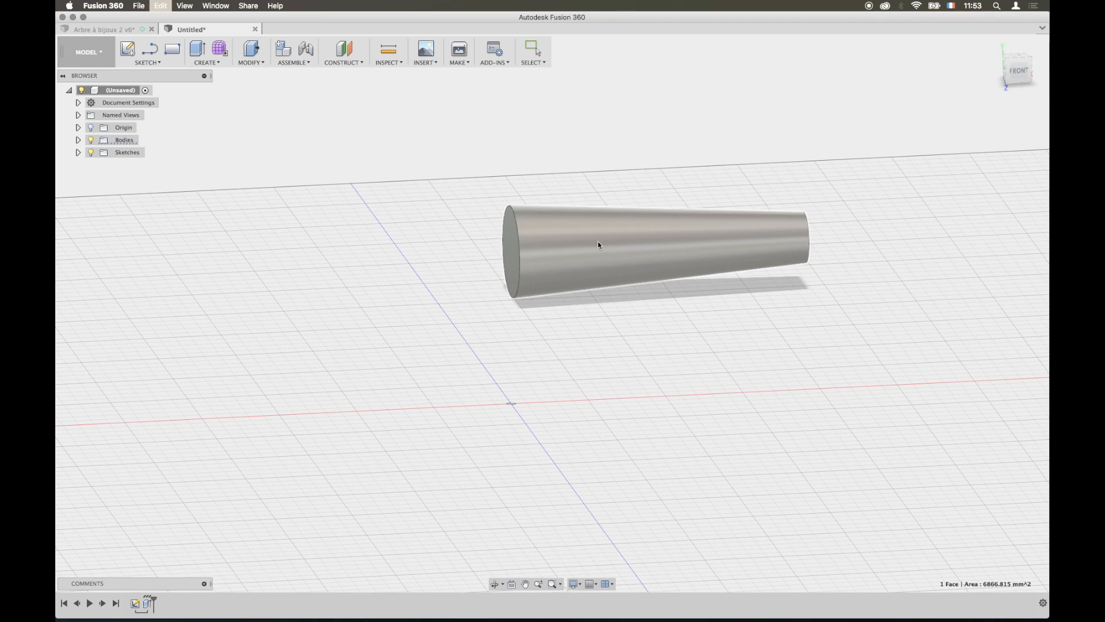
key(m)
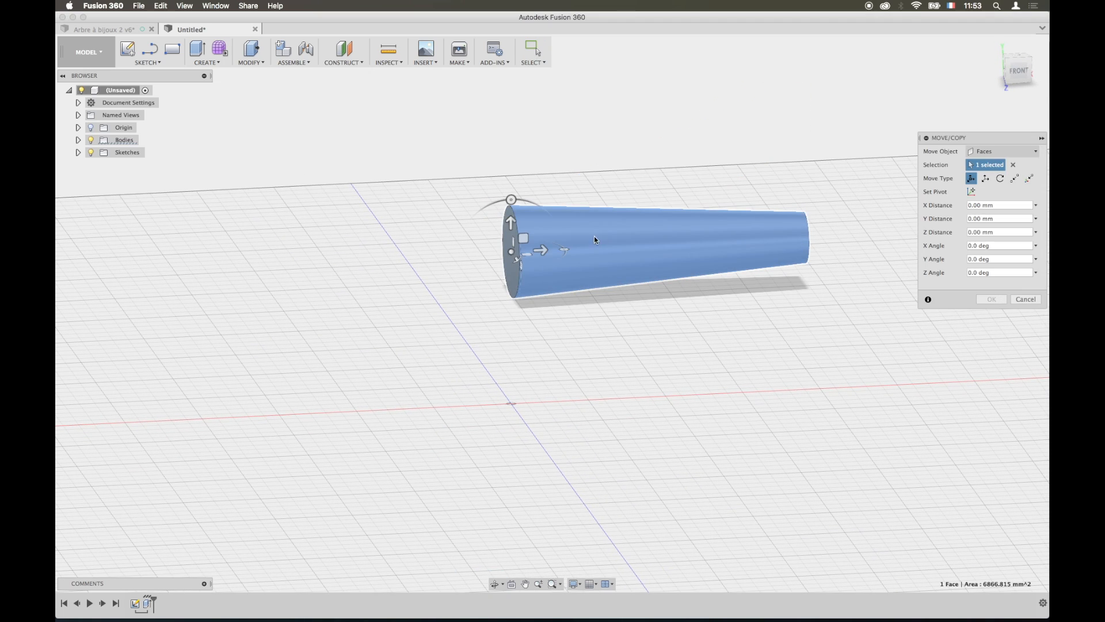
click(681, 238)
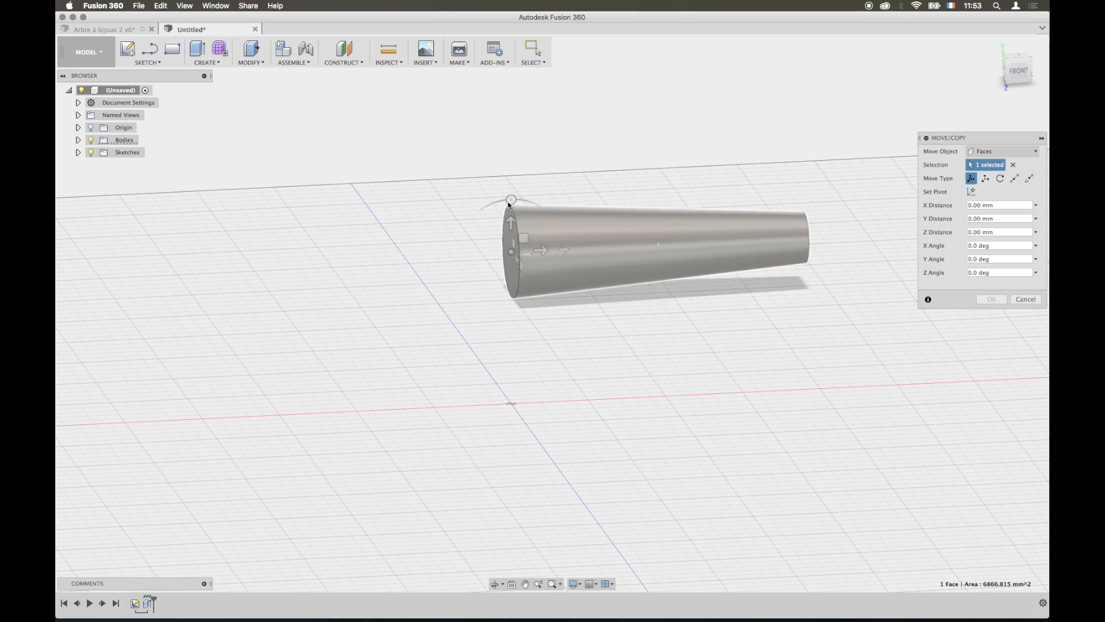
click(681, 244)
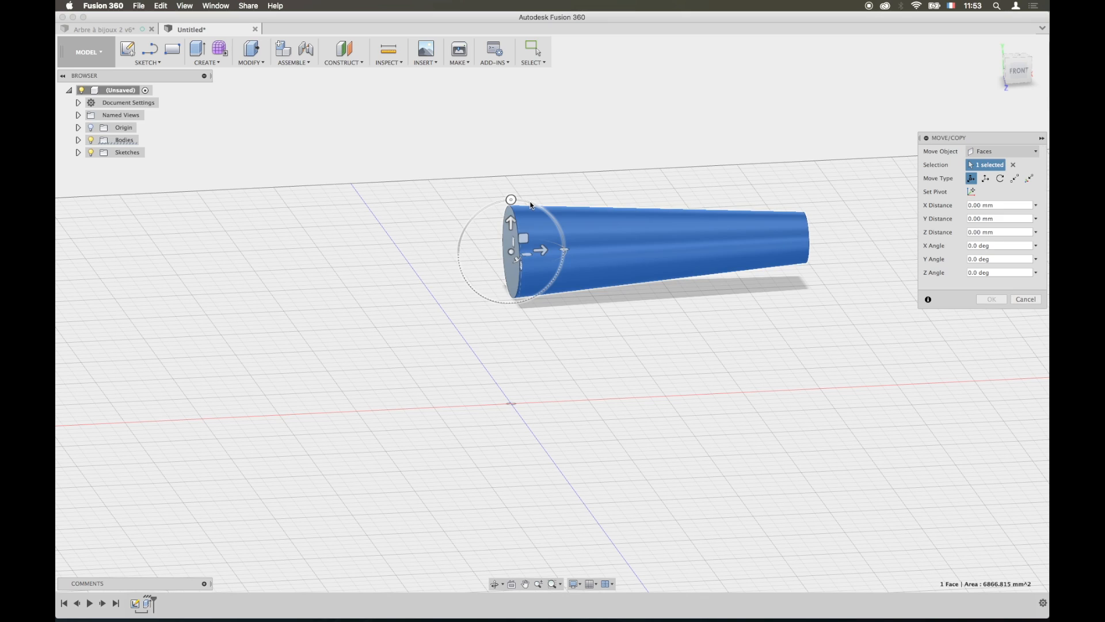
key(Escape)
click(626, 231)
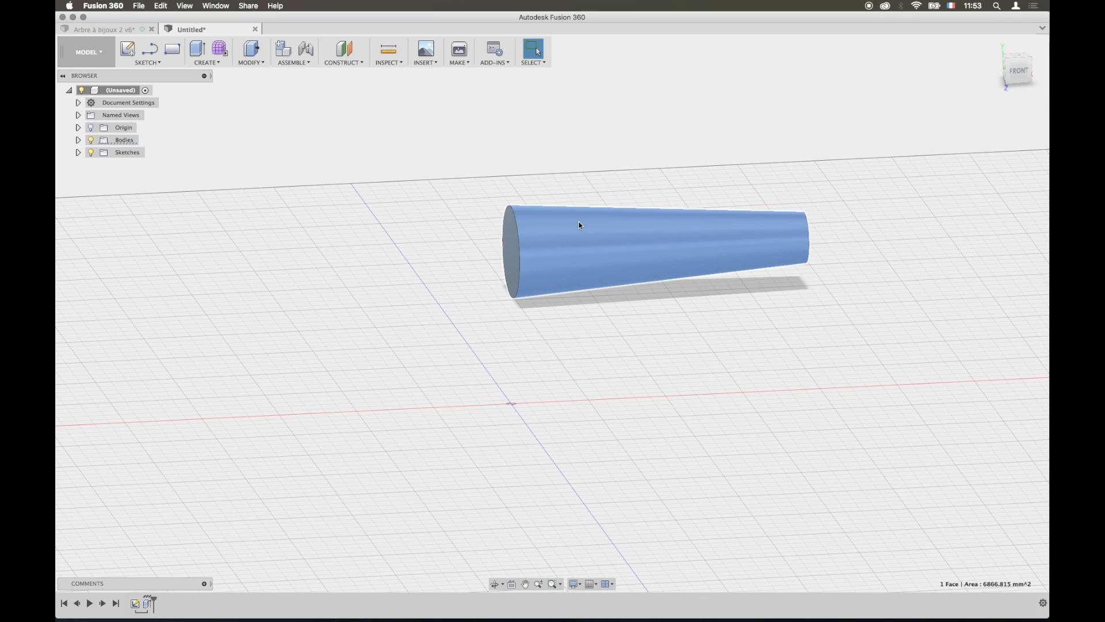
click(245, 50)
click(752, 237)
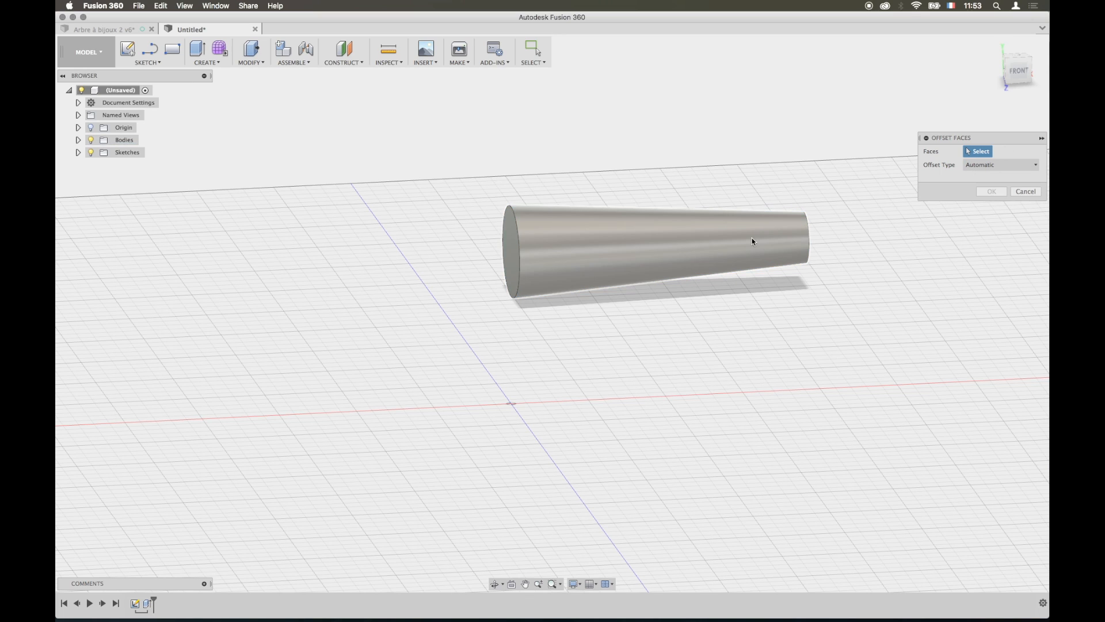
click(1026, 192)
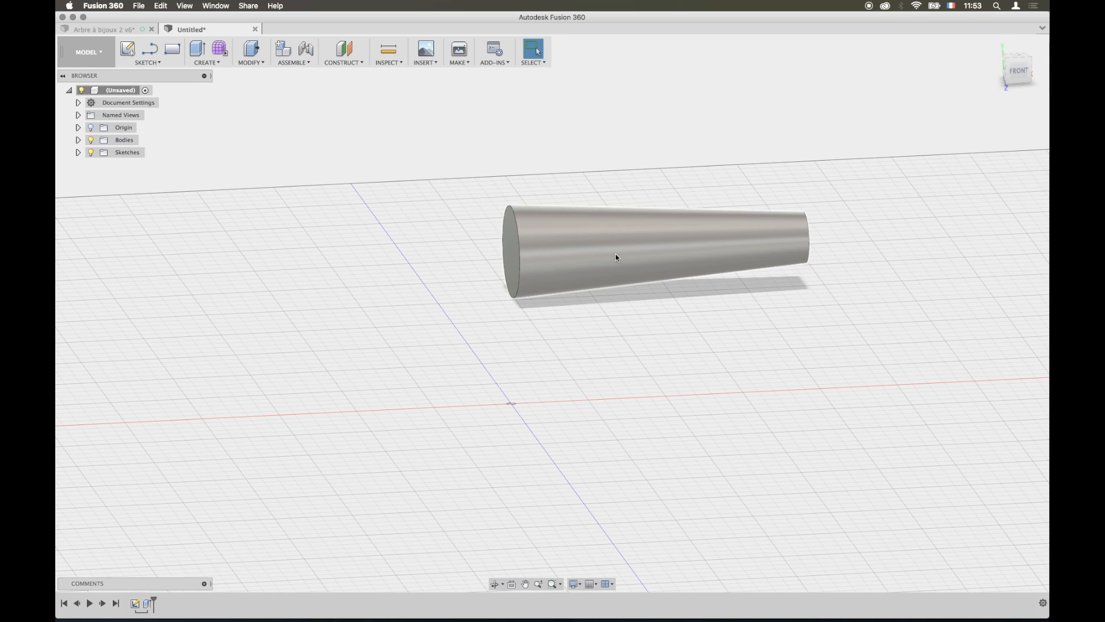
click(619, 251)
key(m)
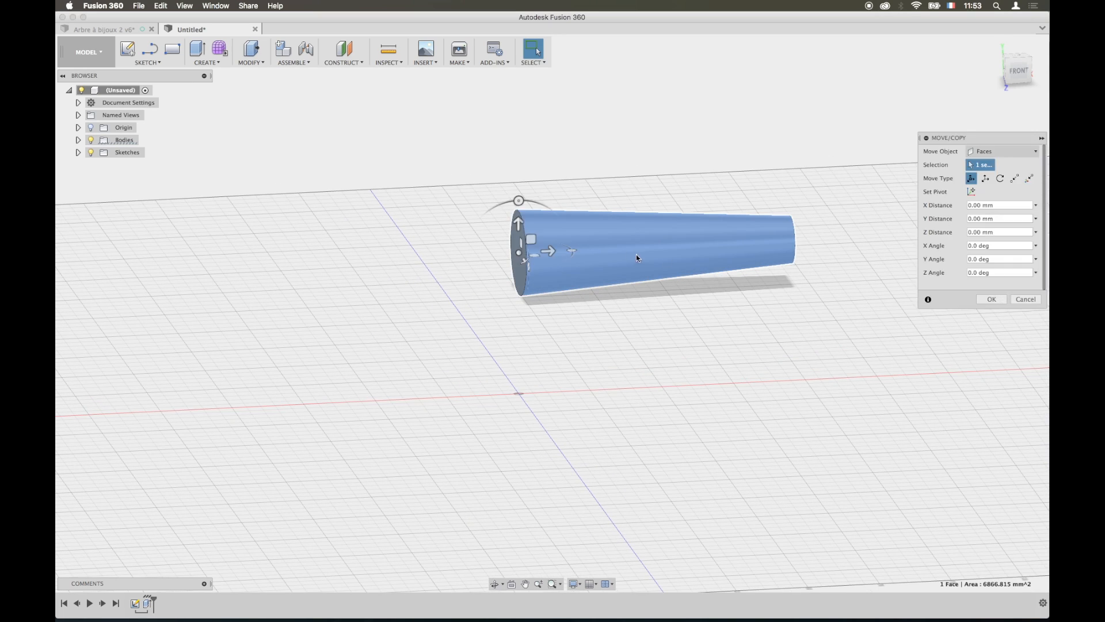
mouse_move(573, 250)
mouse_down()
mouse_move(560, 274)
mouse_move(573, 262)
mouse_up()
key(Escape)
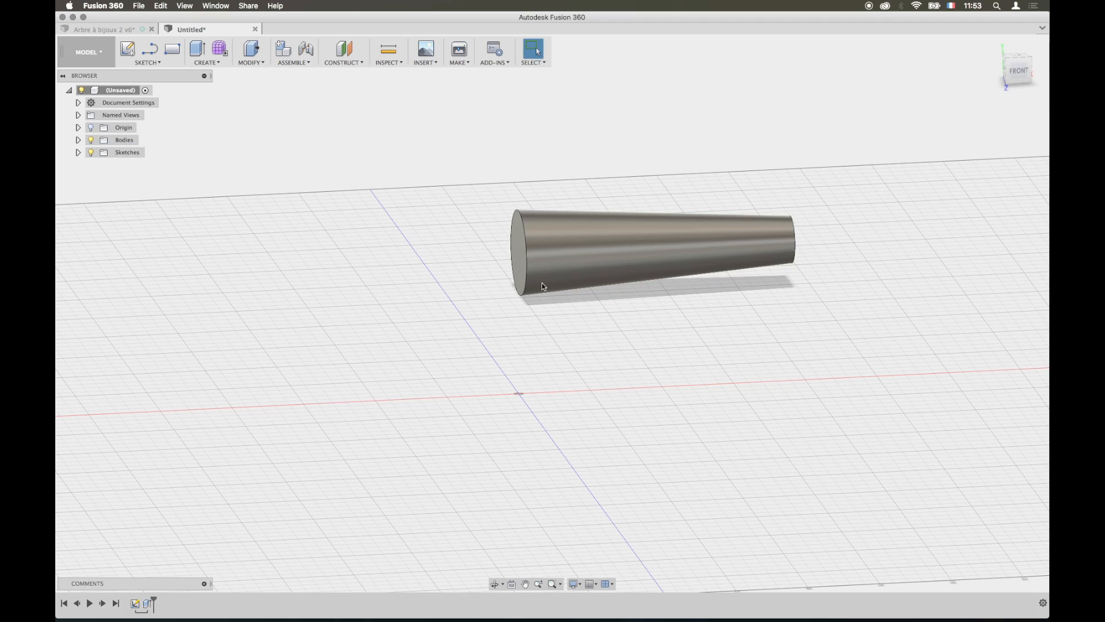
click(600, 223)
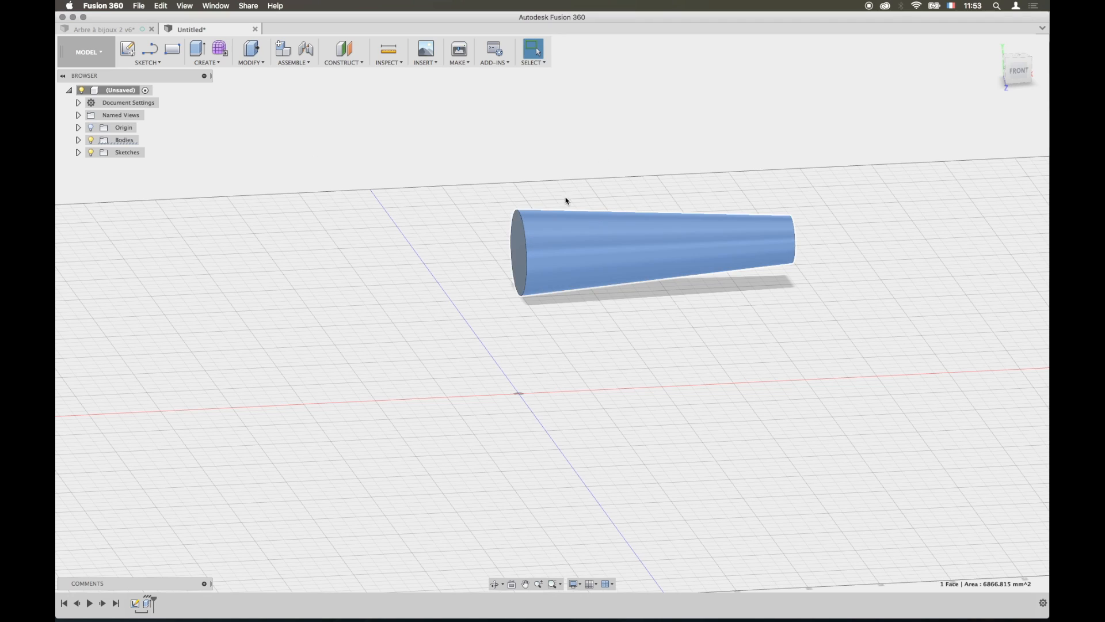
click(263, 63)
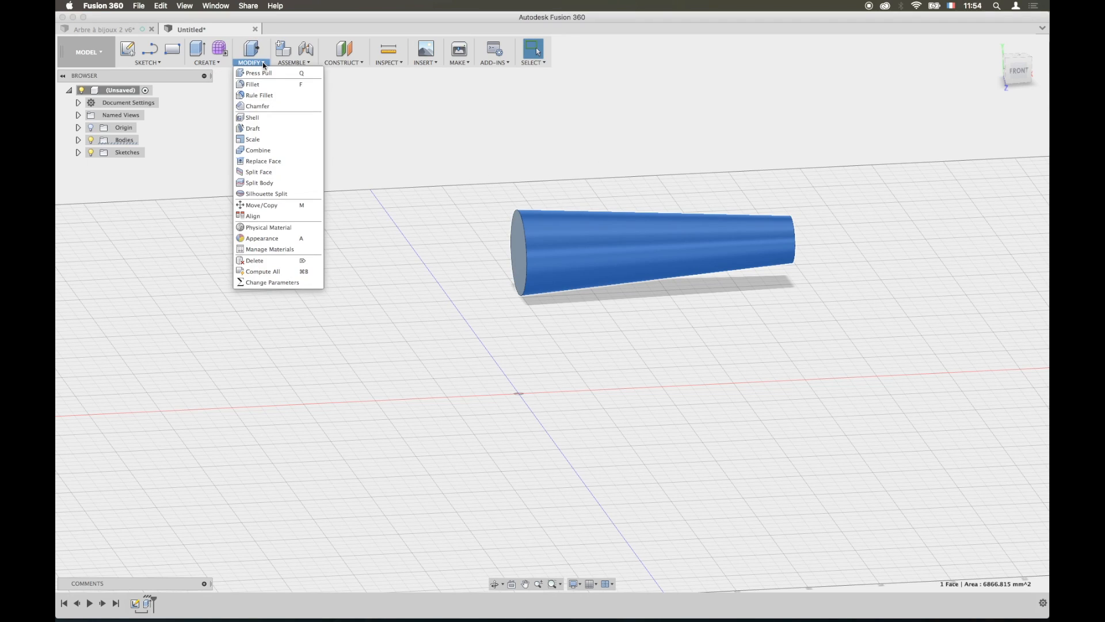
click(263, 62)
click(641, 158)
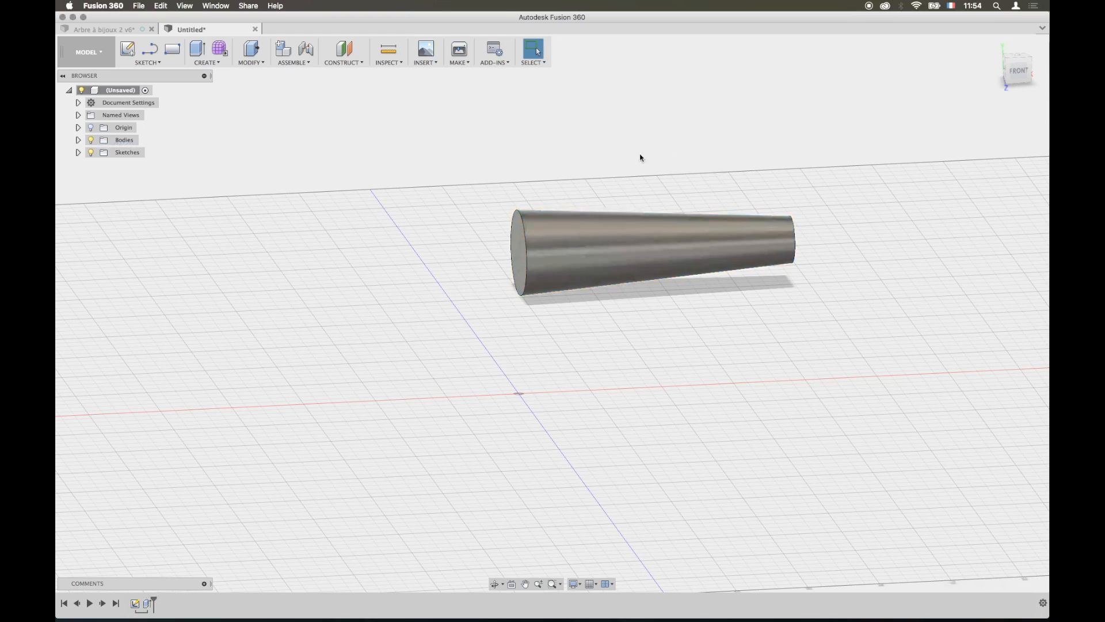
- Tilt the whole tapered body with Move/Copy set to Bodies, using a Y angle of 24.2 degrees
key(m)
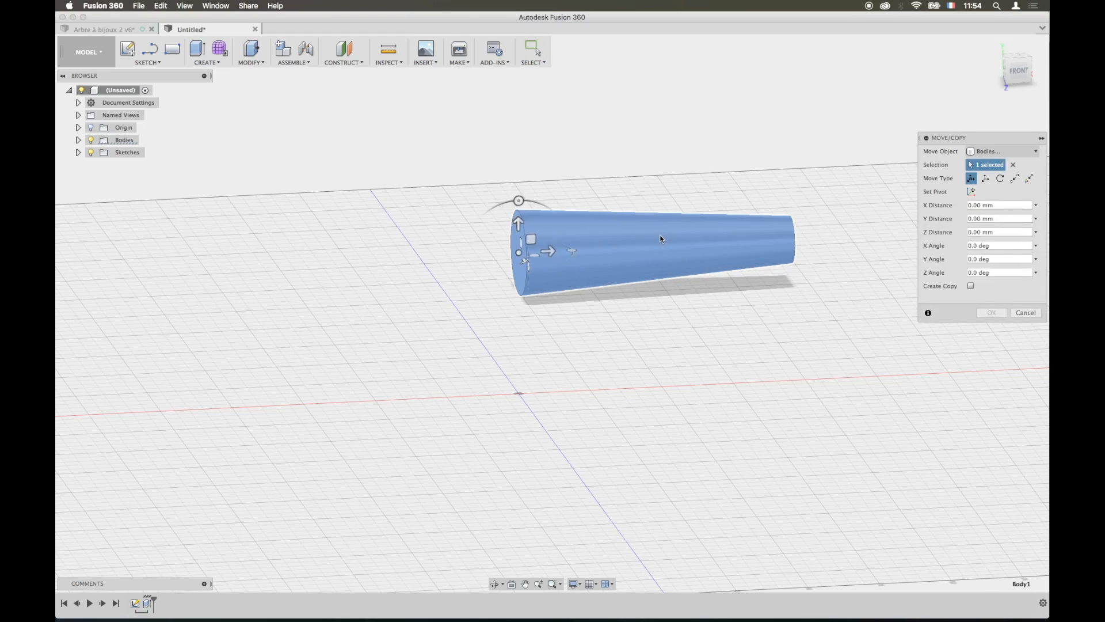
click(987, 152)
click(990, 175)
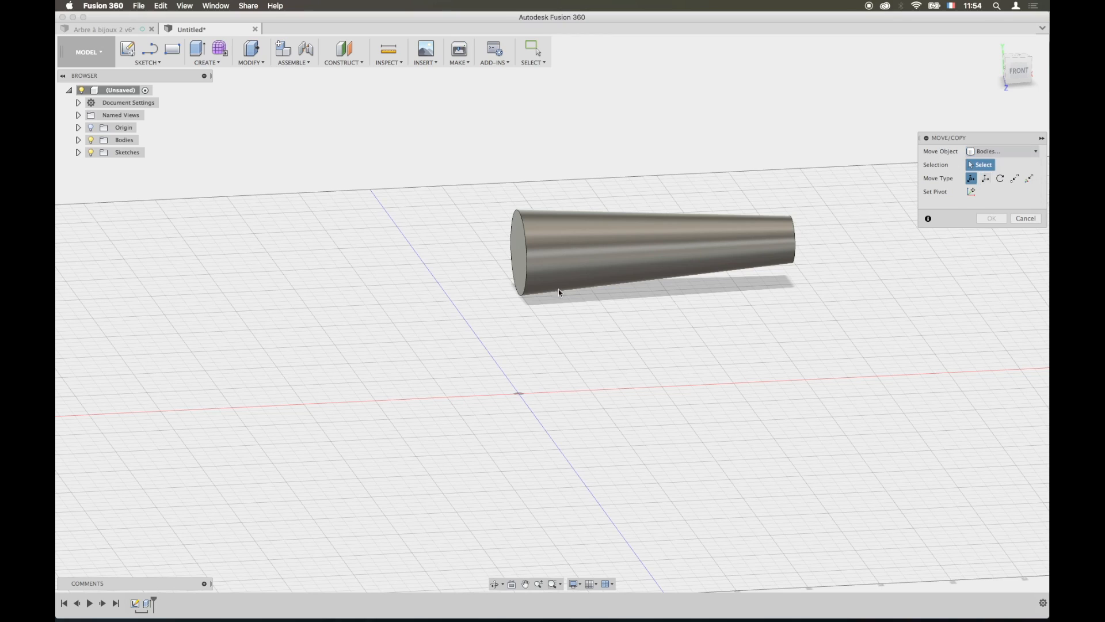
click(593, 248)
drag(518, 201, 497, 207)
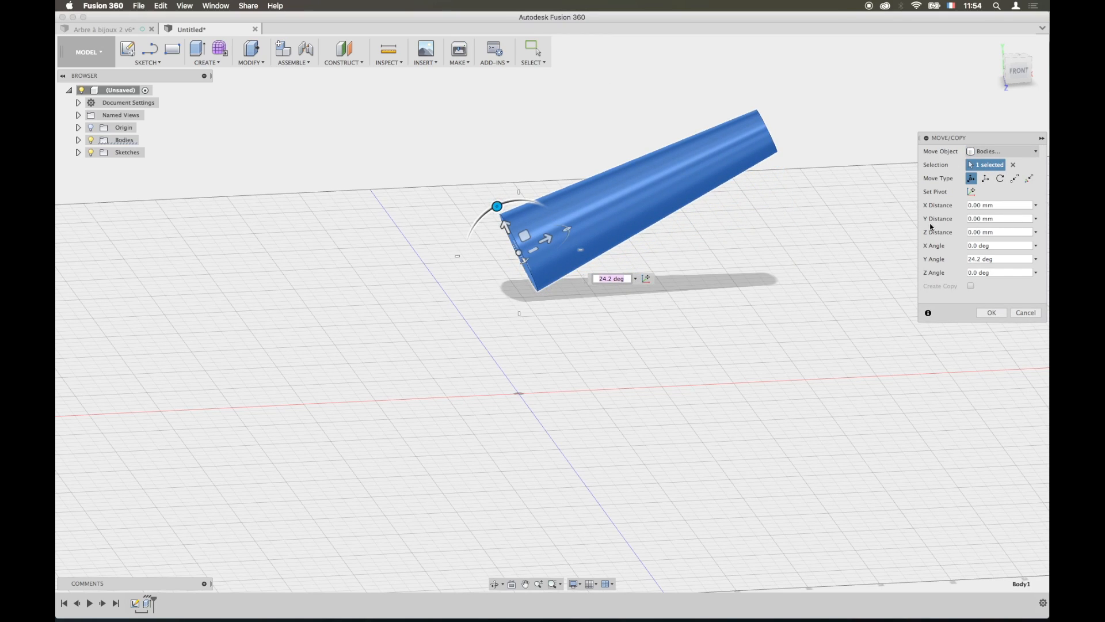
click(993, 312)
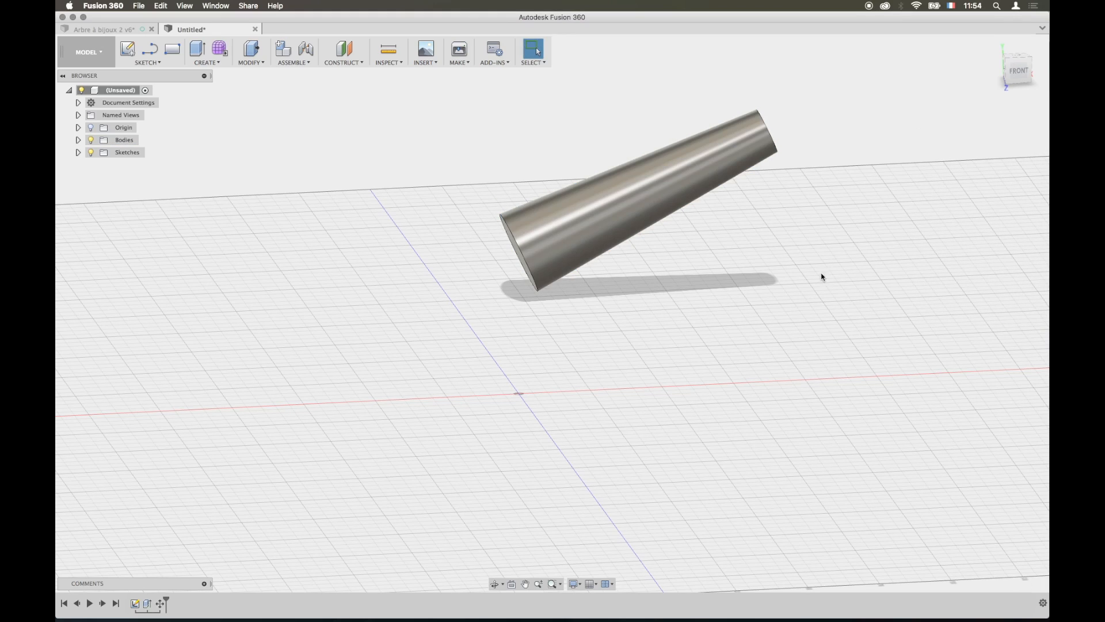
middle_drag(703, 269, 673, 304)
shift+middle_drag(736, 264, 705, 252)
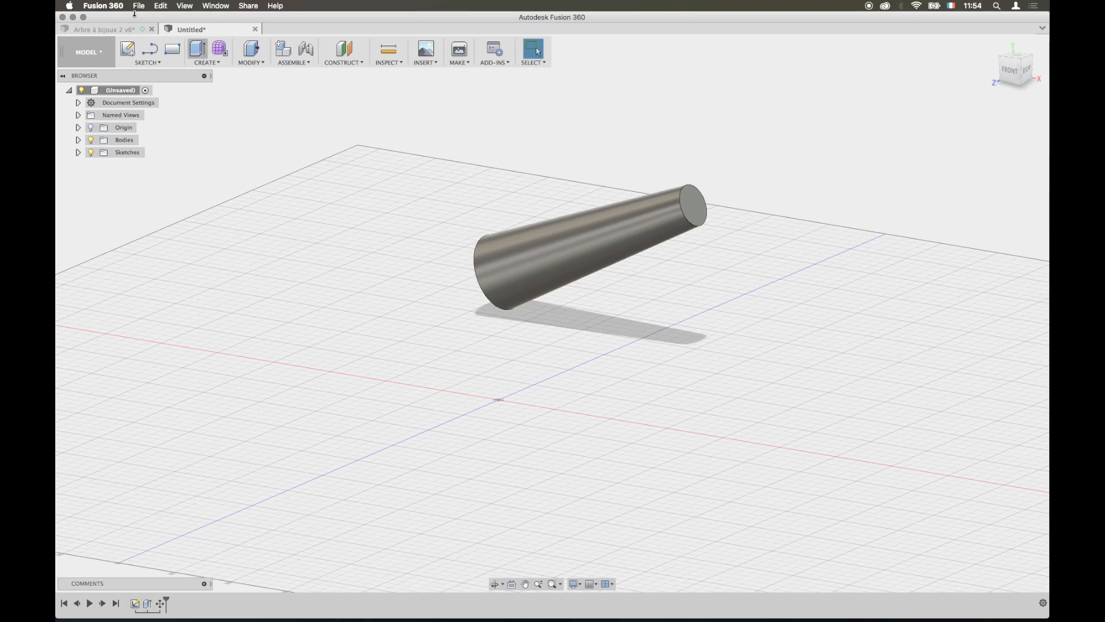
click(131, 31)
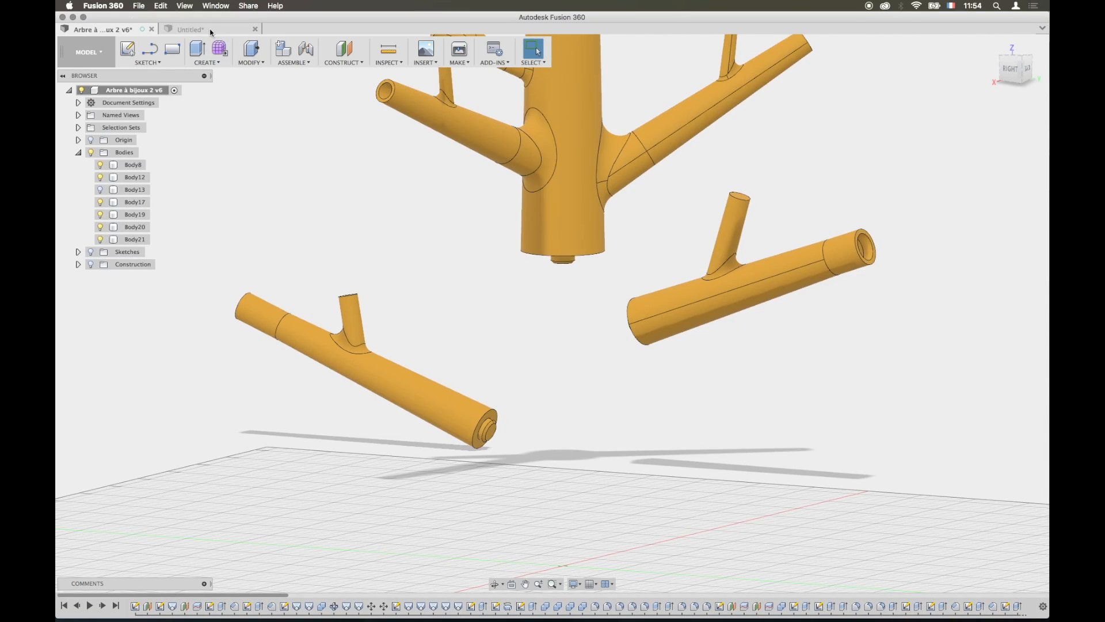
click(210, 29)
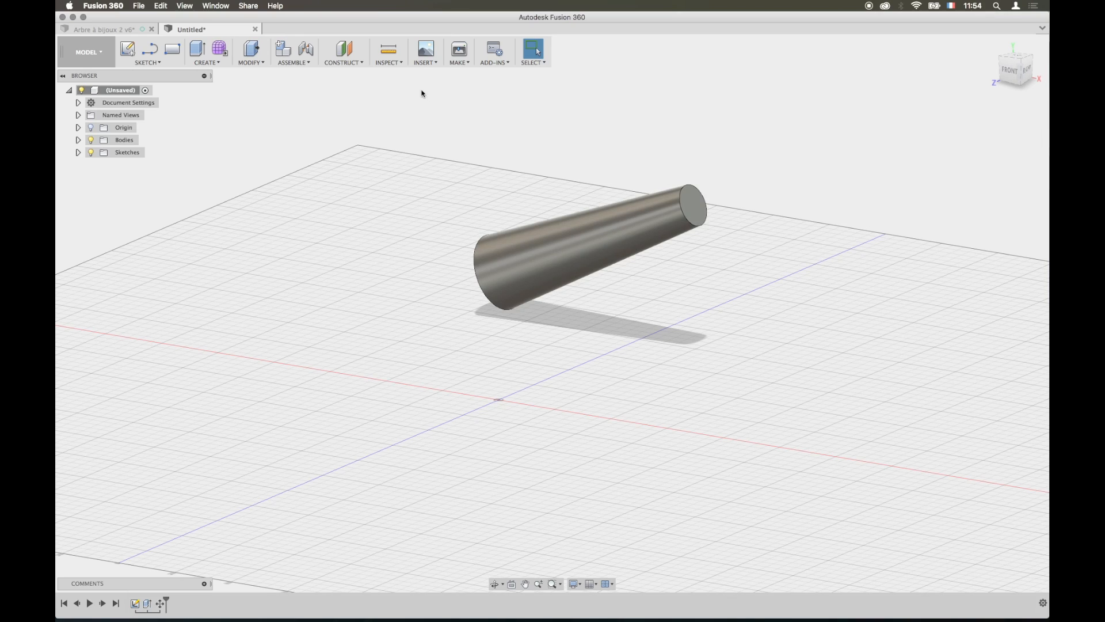
- Create an offset construction plane from the tapered body's small end face at a distance of -75.57 mm
click(343, 63)
click(337, 72)
click(695, 212)
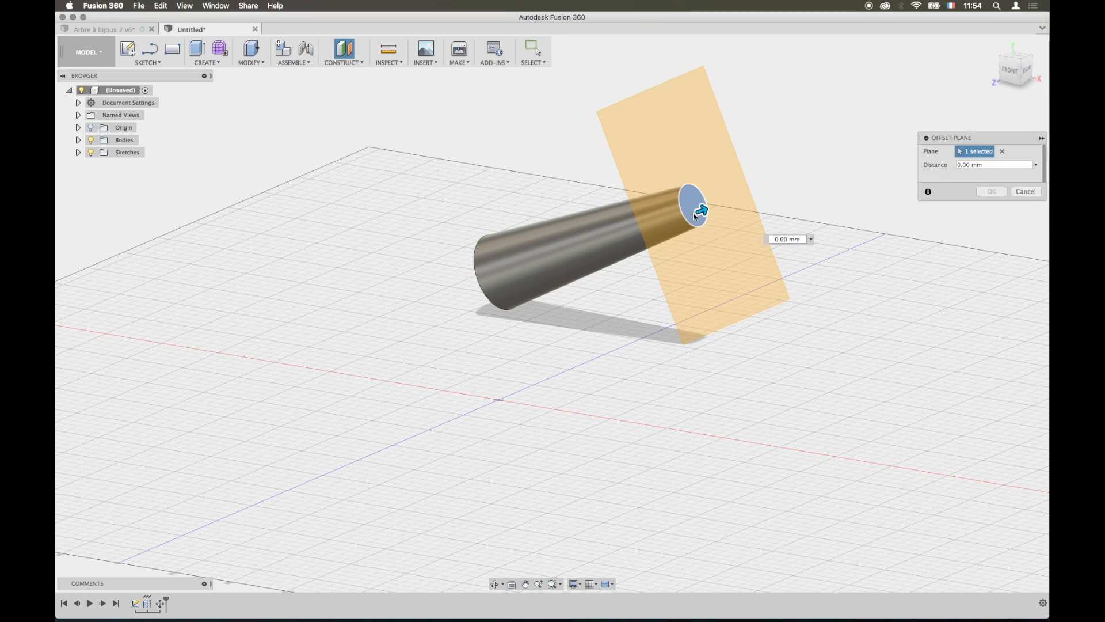
drag(681, 217, 530, 268)
mouse_move(672, 320)
shift+middle_down()
mouse_move(708, 311)
mouse_move(661, 321)
shift+middle_up()
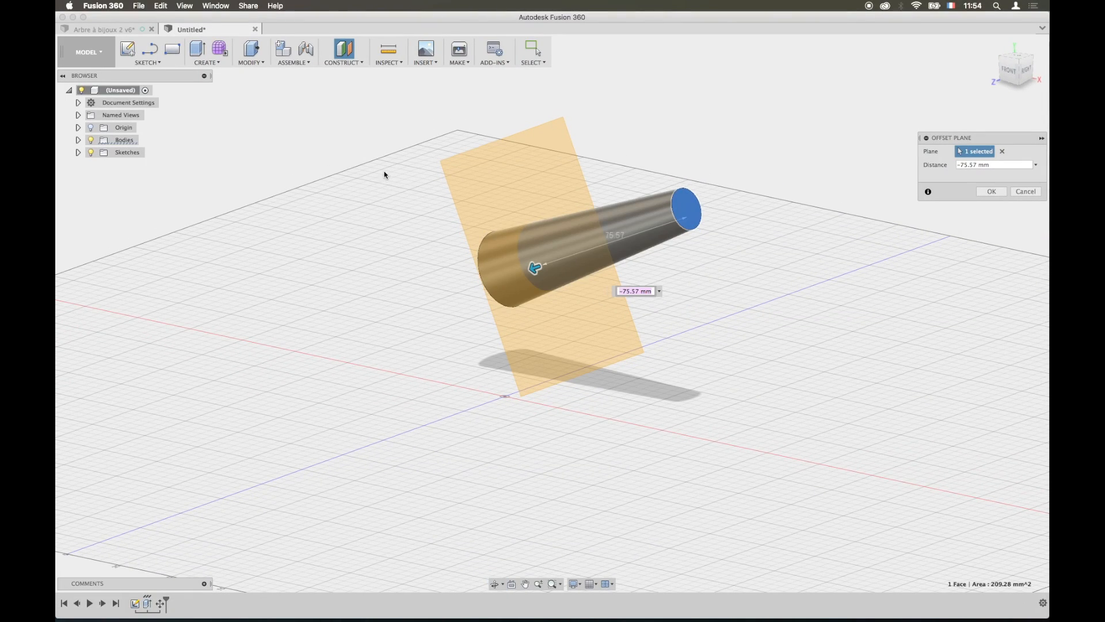
click(991, 192)
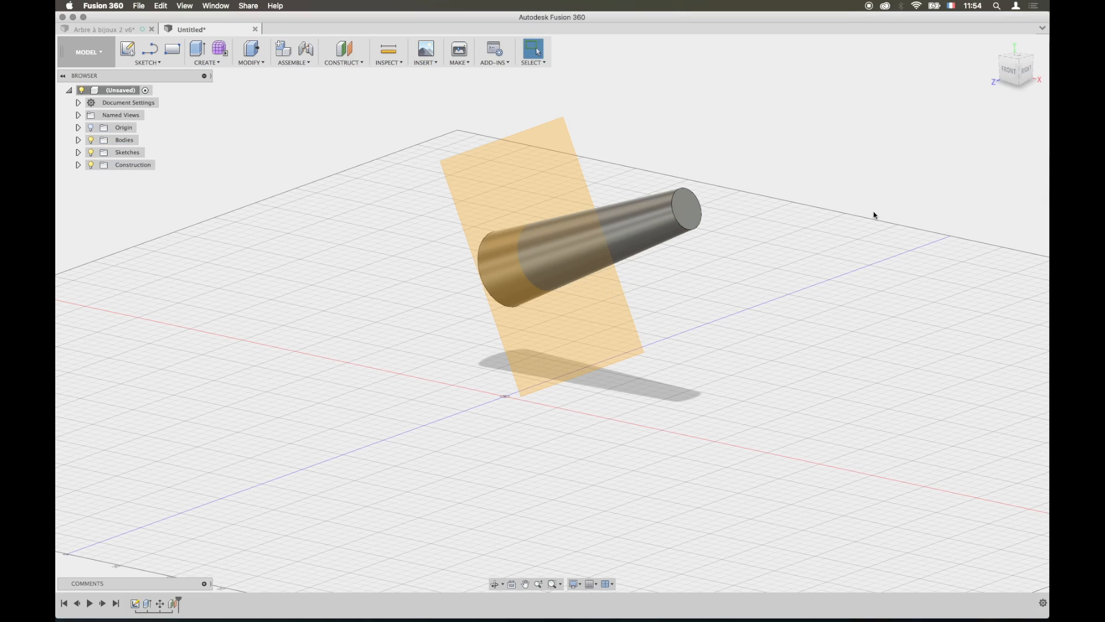
- Split the tapered body with the offset construction plane using Split Body
click(252, 63)
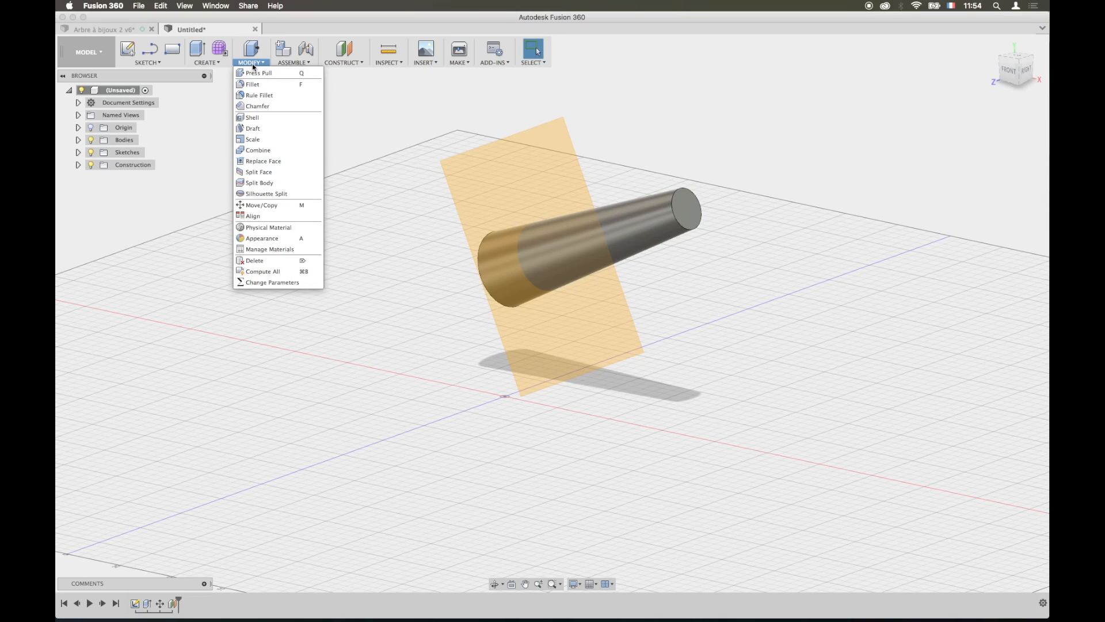
click(260, 183)
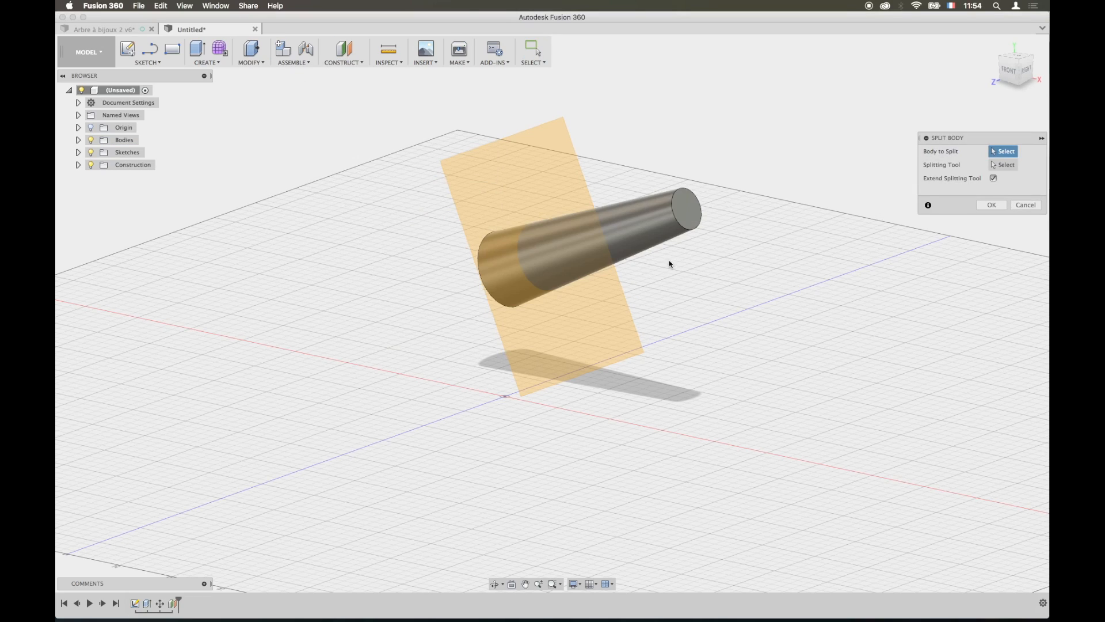
click(622, 227)
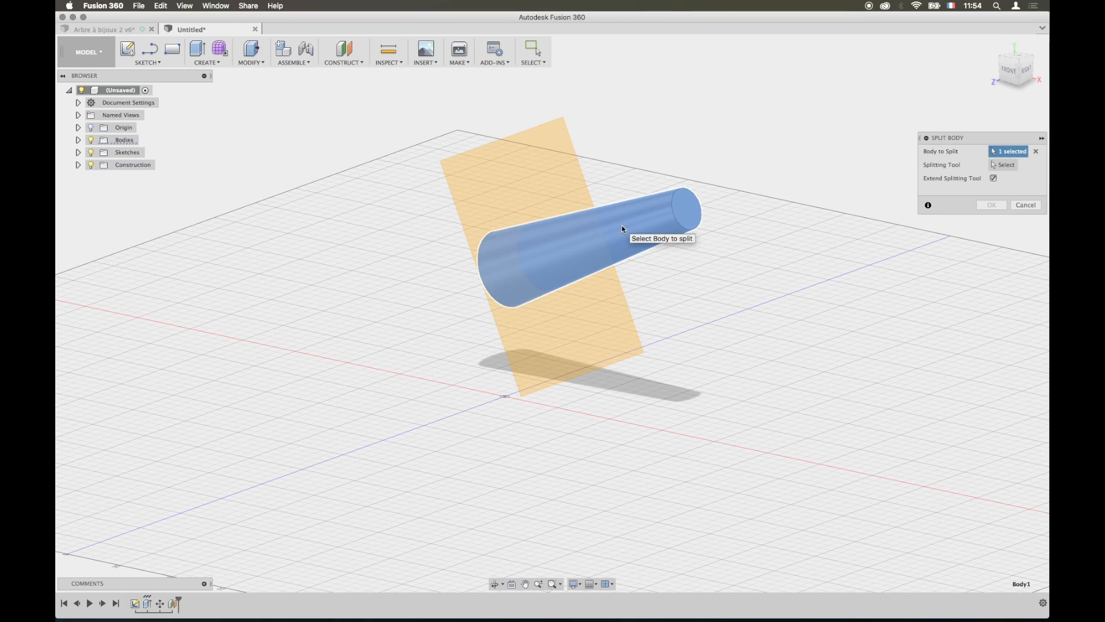
click(1005, 165)
click(521, 193)
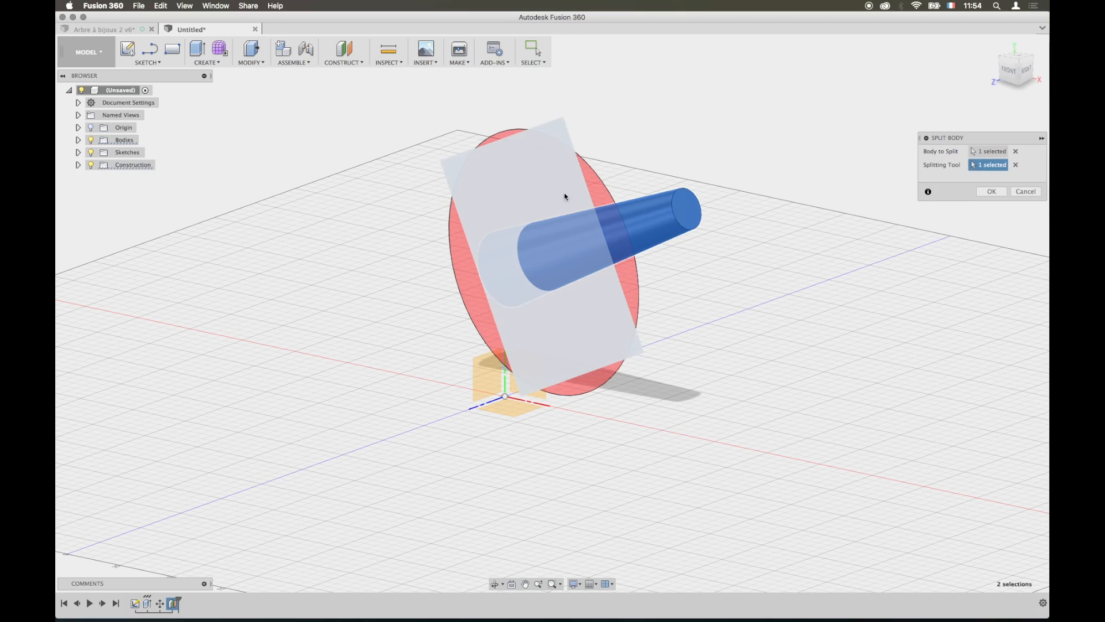
click(993, 192)
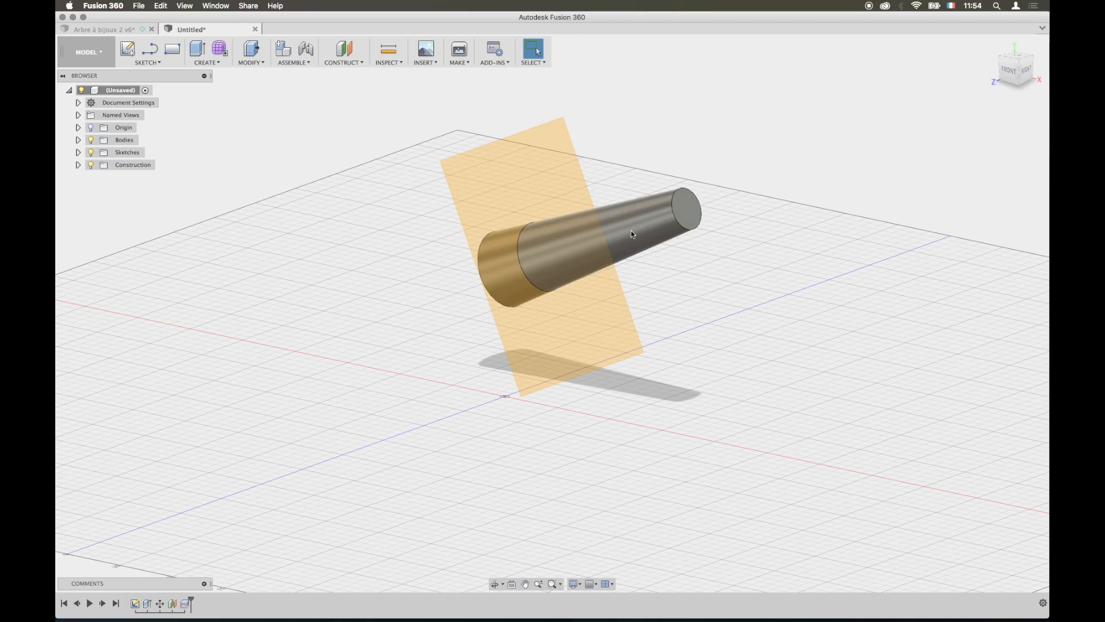
- Inspect the two split bodies by switching Body2's visibility off and on
shift+middle_drag(726, 321, 789, 309)
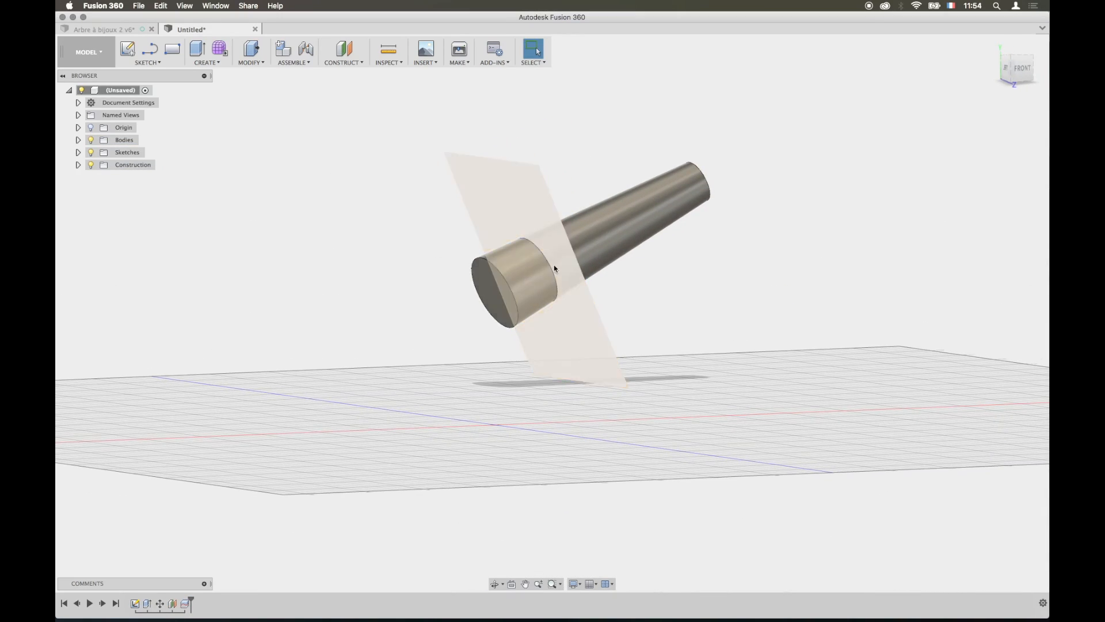
click(78, 140)
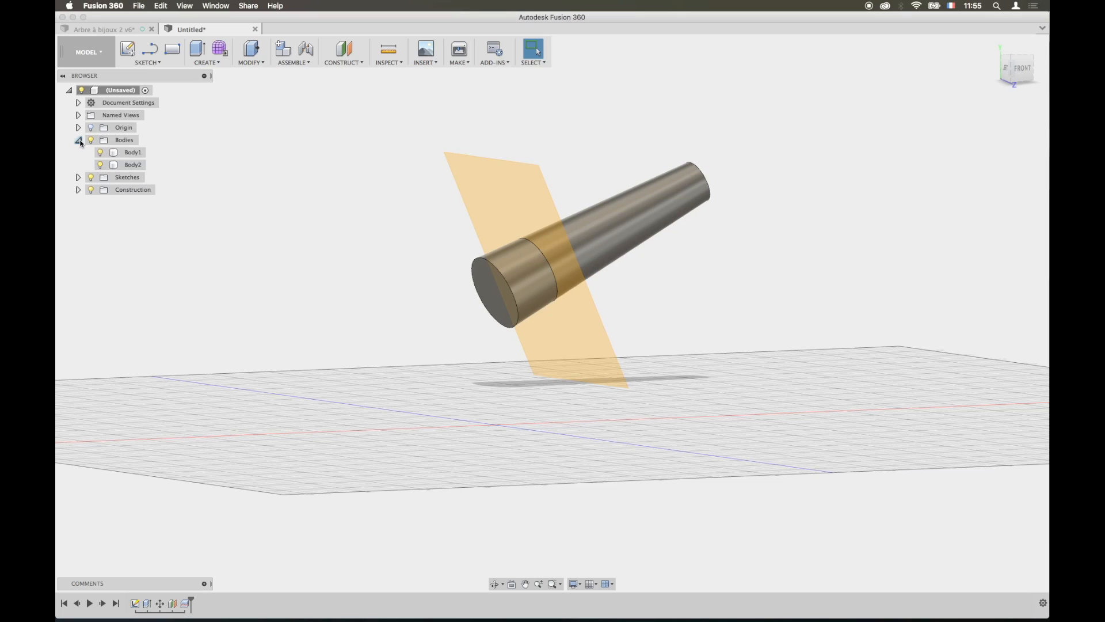
click(100, 165)
click(100, 164)
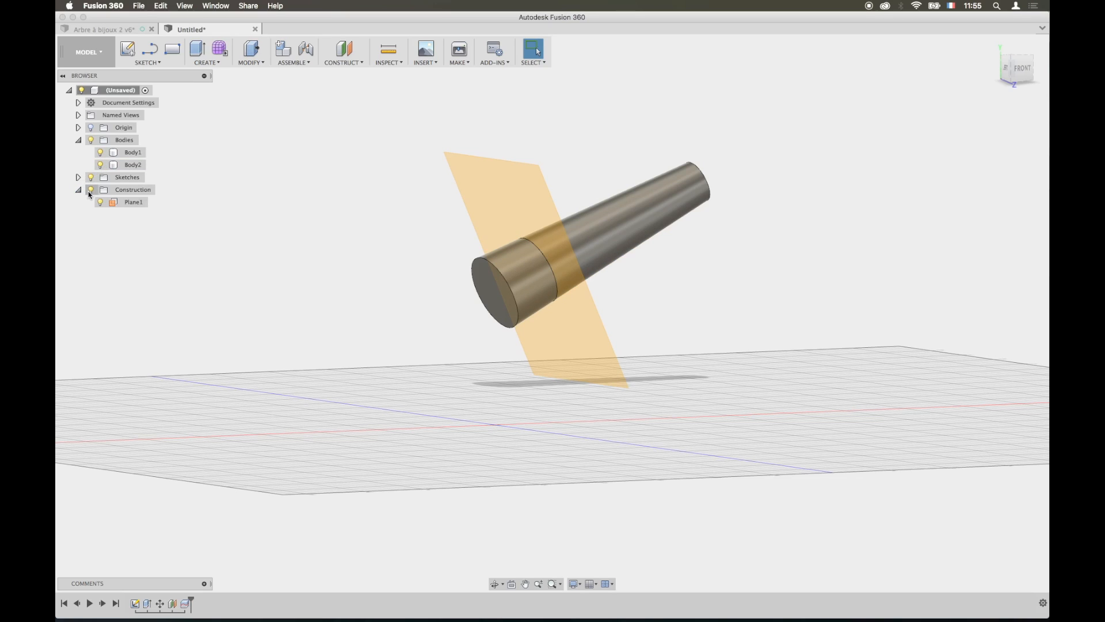
- Delete the offset construction plane Plane1 from the design
click(90, 190)
click(90, 190)
click(90, 190)
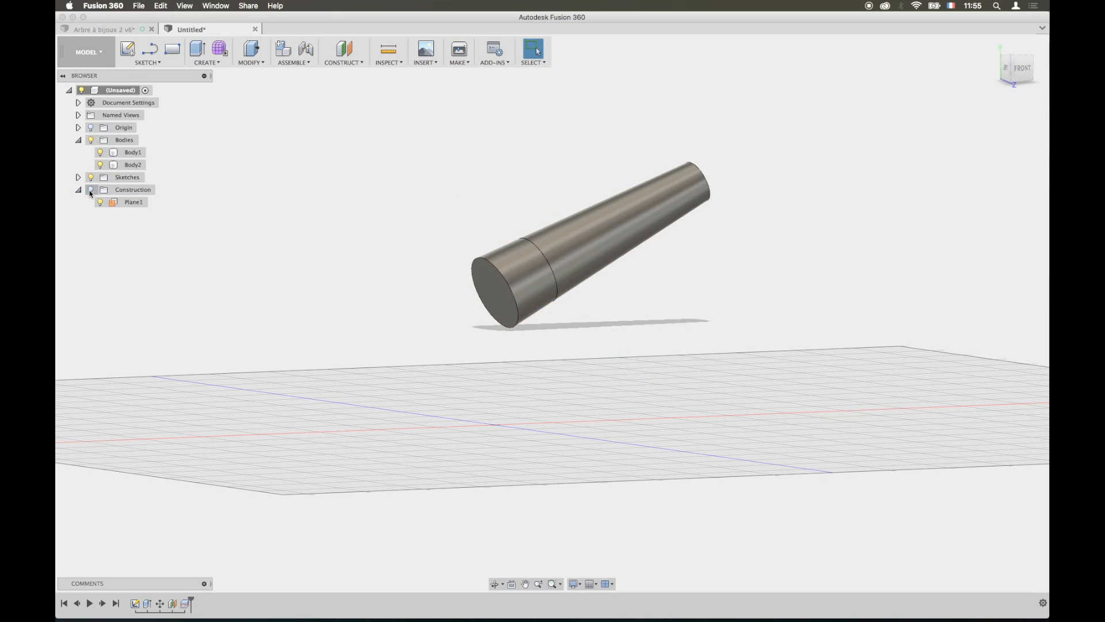
click(90, 190)
right_click(131, 203)
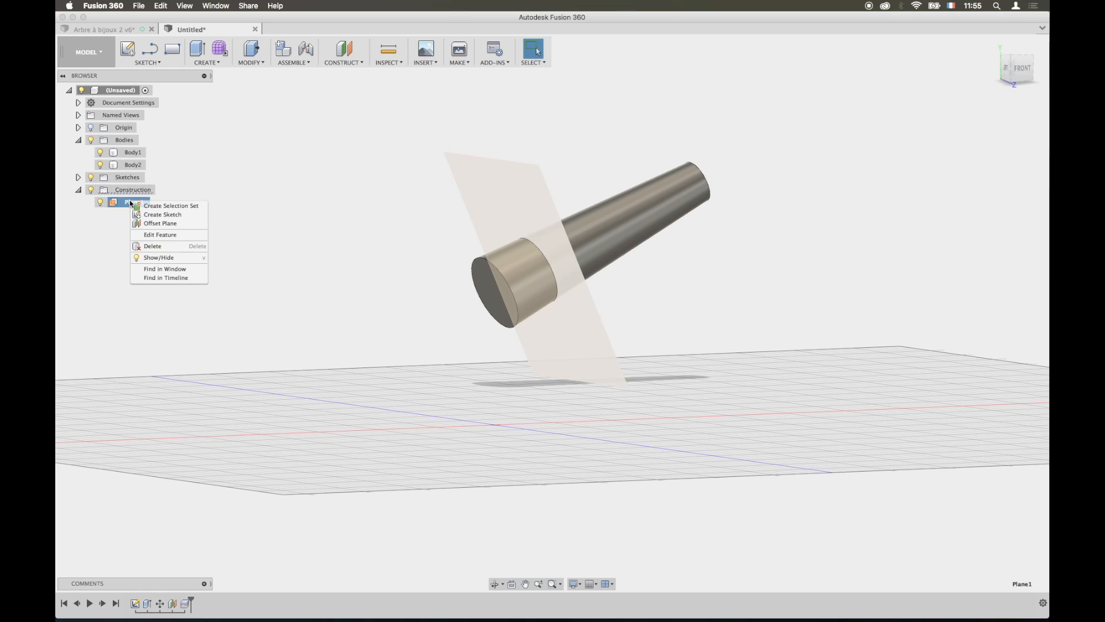
click(181, 247)
click(491, 327)
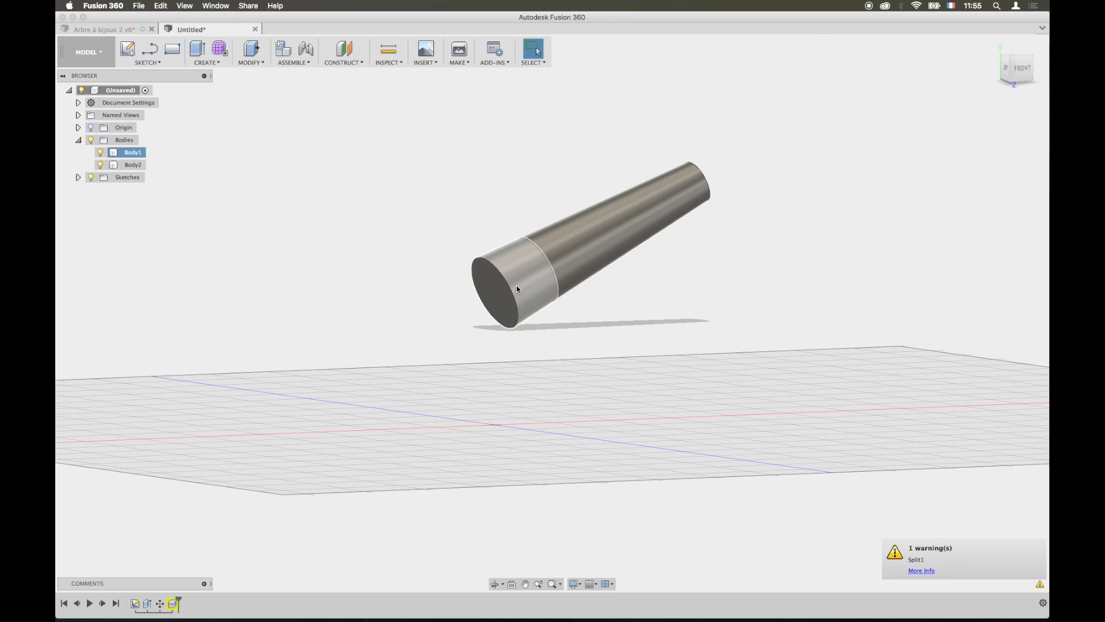
- Hide the short wide-end body to expose the cut face of the long branch section
click(100, 152)
click(536, 268)
shift+middle_drag(535, 268, 613, 311)
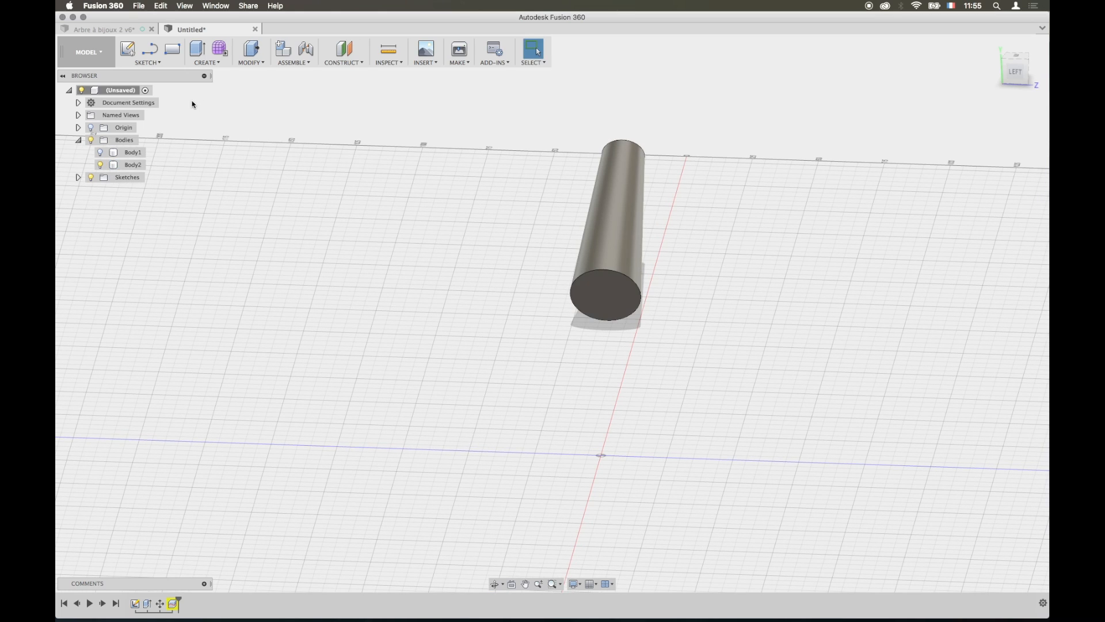
- Sketch a center-diameter circle about 10 mm wide at the middle of the long branch section's cut face
click(127, 49)
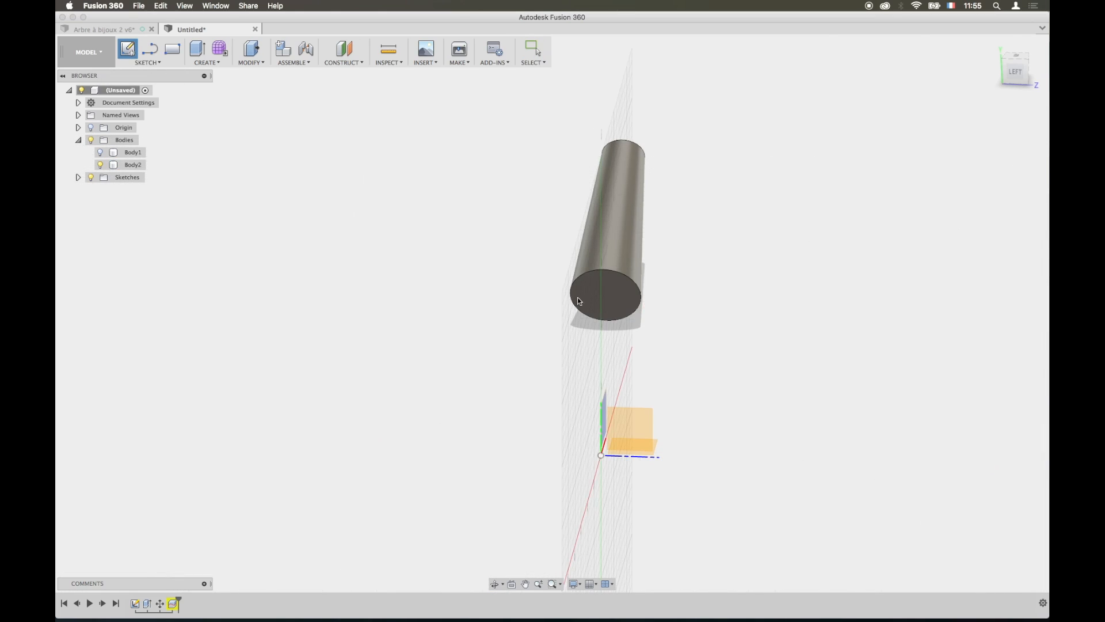
click(622, 296)
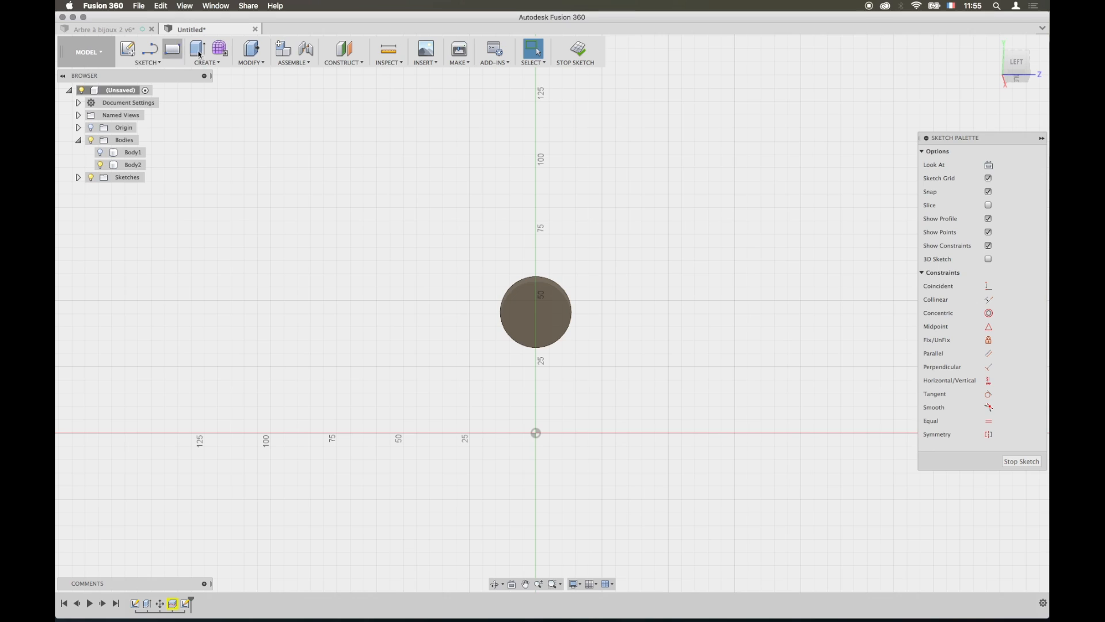
click(147, 62)
mouse_move(199, 107)
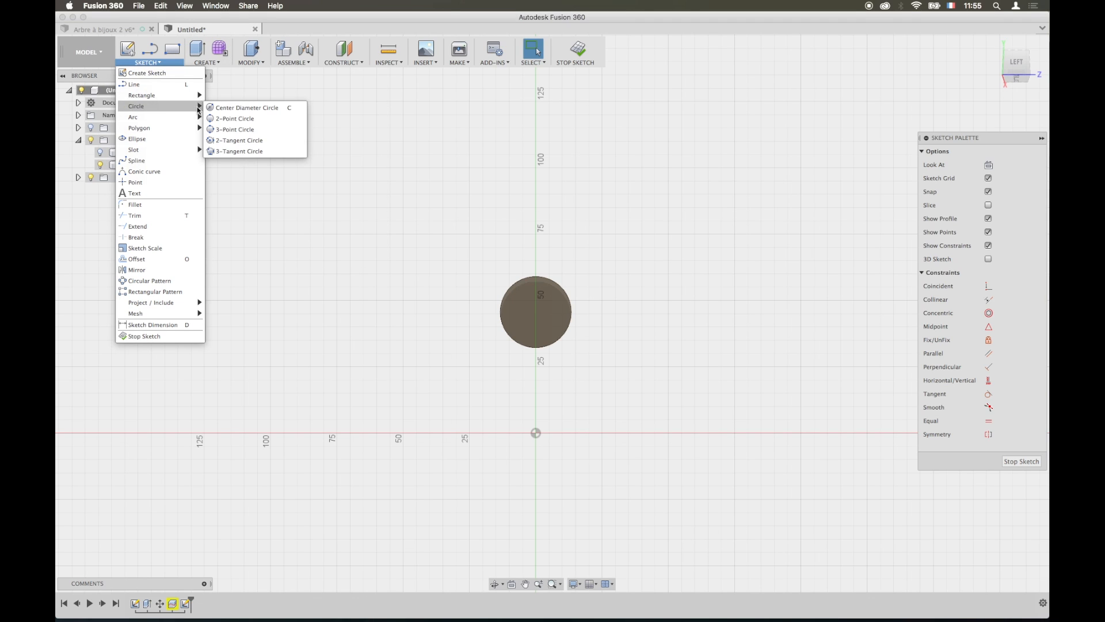
click(247, 108)
click(536, 312)
click(549, 316)
- Extrude the small circle outward 8.238 mm and join it to the long branch section as a peg
shift+middle_drag(662, 202, 616, 209)
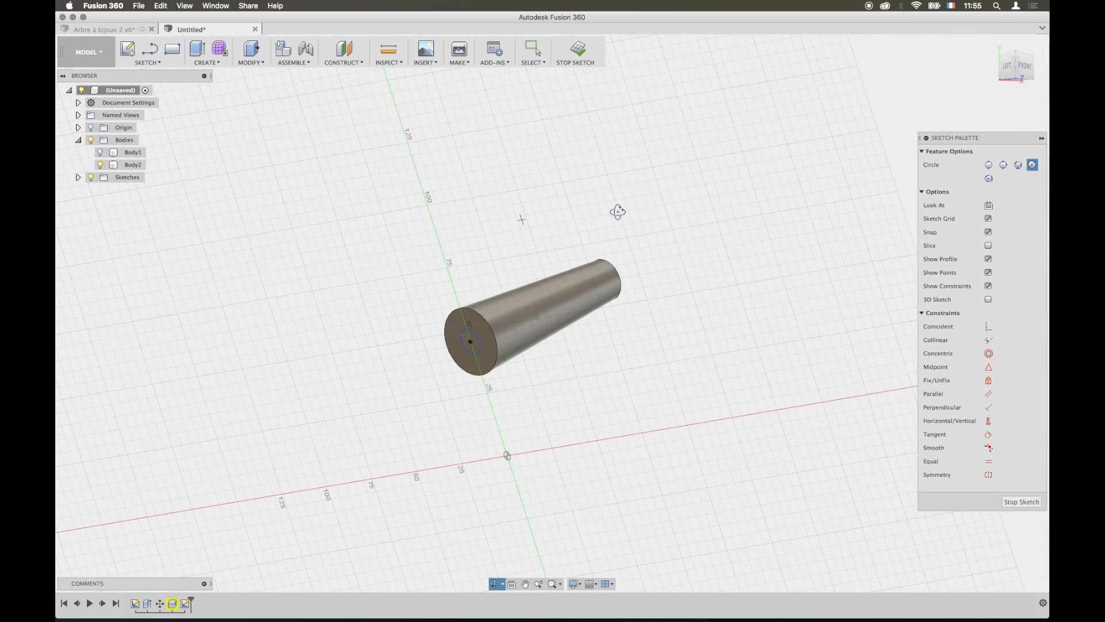
click(197, 49)
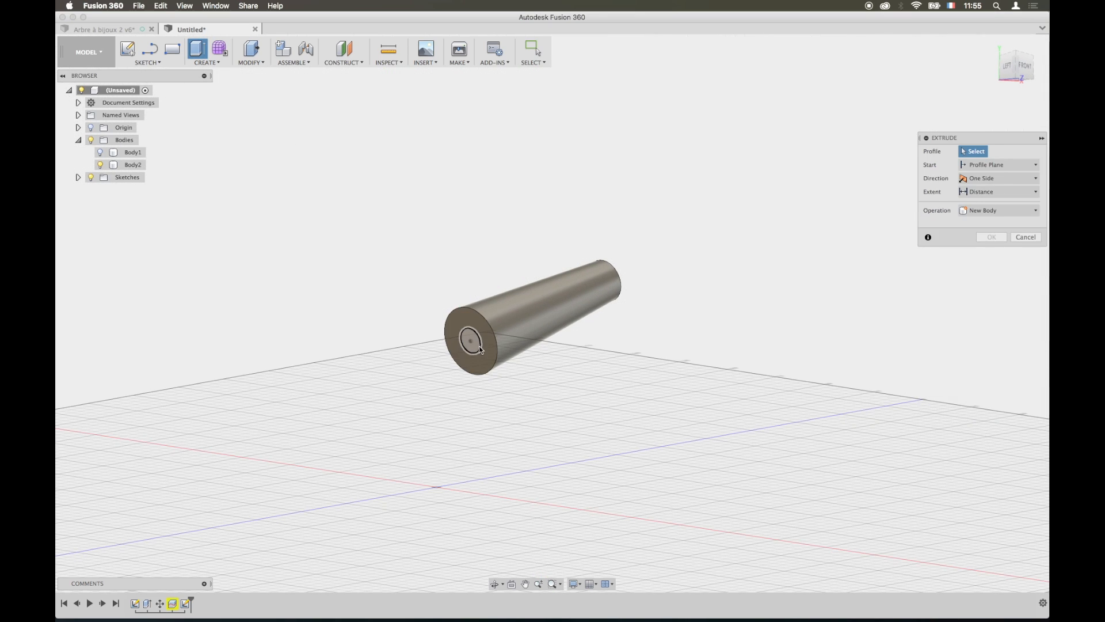
click(477, 346)
drag(464, 344, 450, 349)
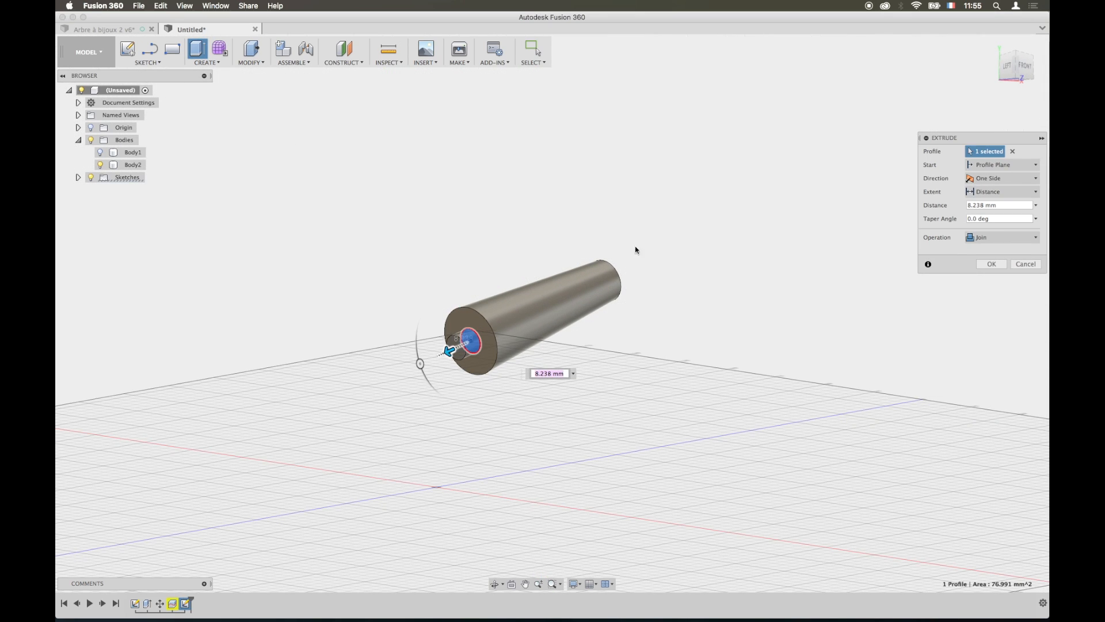
key(Return)
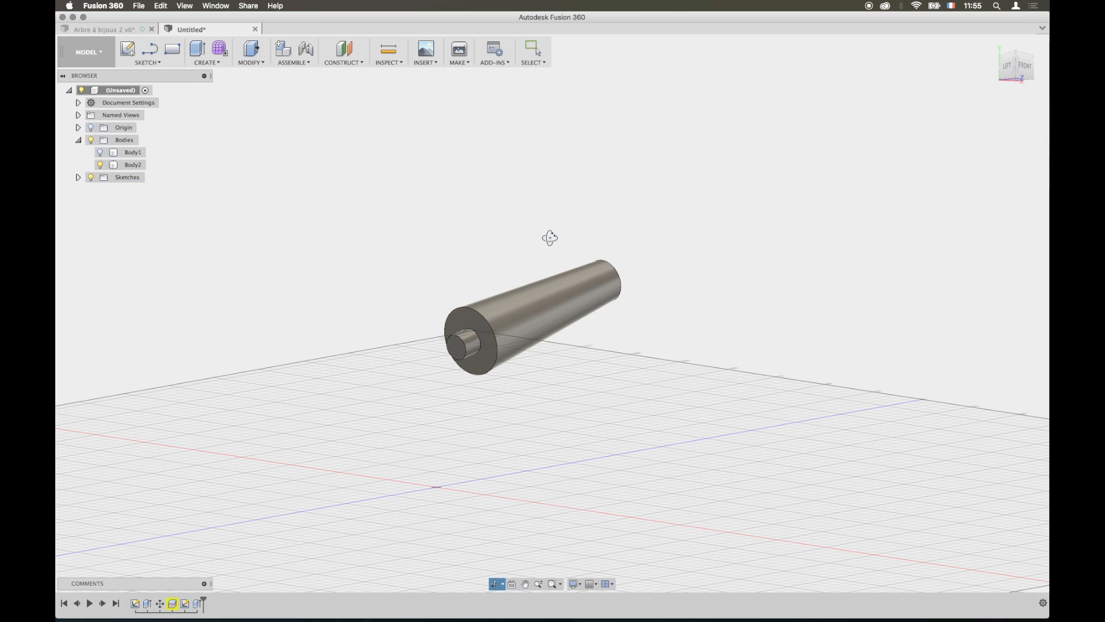
- Show the short wide-end body again and hide the long section with the peg
shift+middle_drag(548, 239, 369, 240)
click(100, 152)
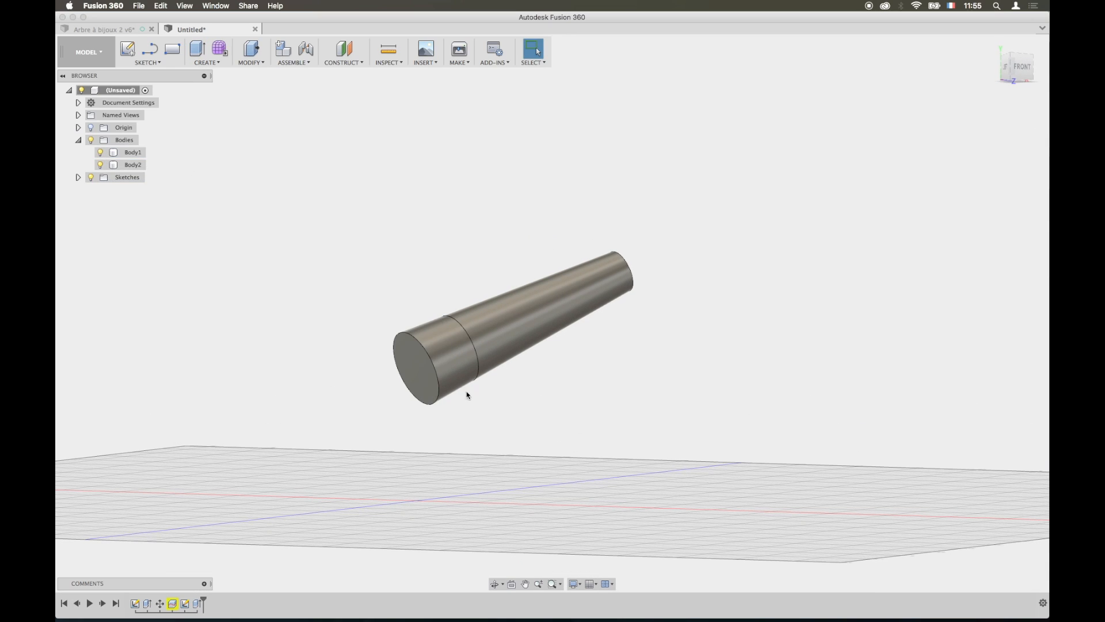
click(100, 165)
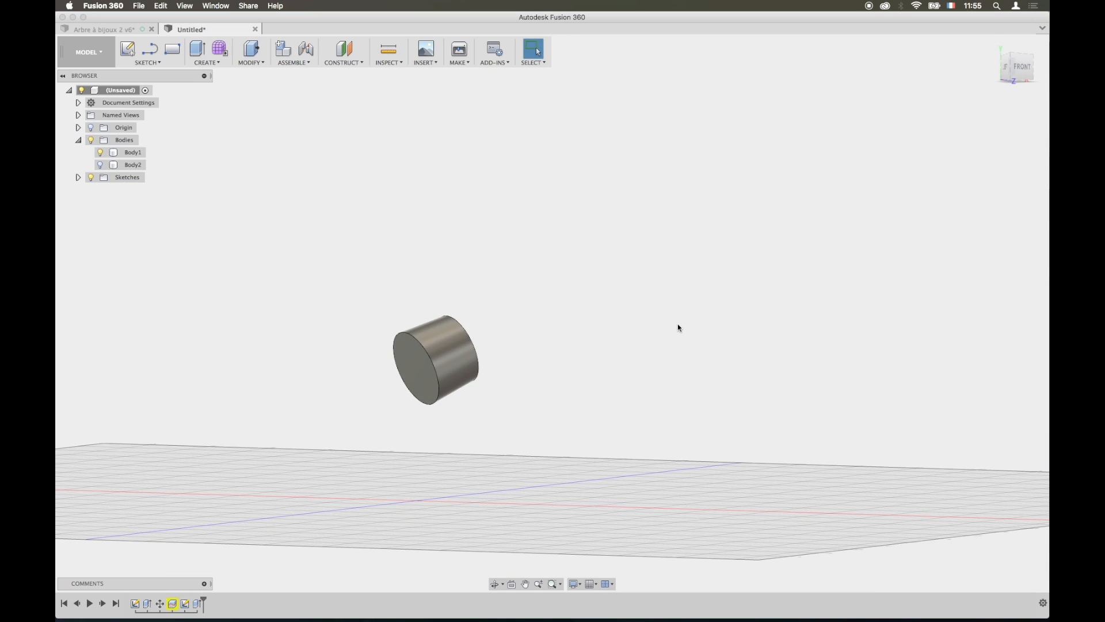
shift+middle_drag(678, 324, 608, 348)
- Sketch a center-diameter circle about 11 mm wide at the middle of the short body's cut face
click(147, 62)
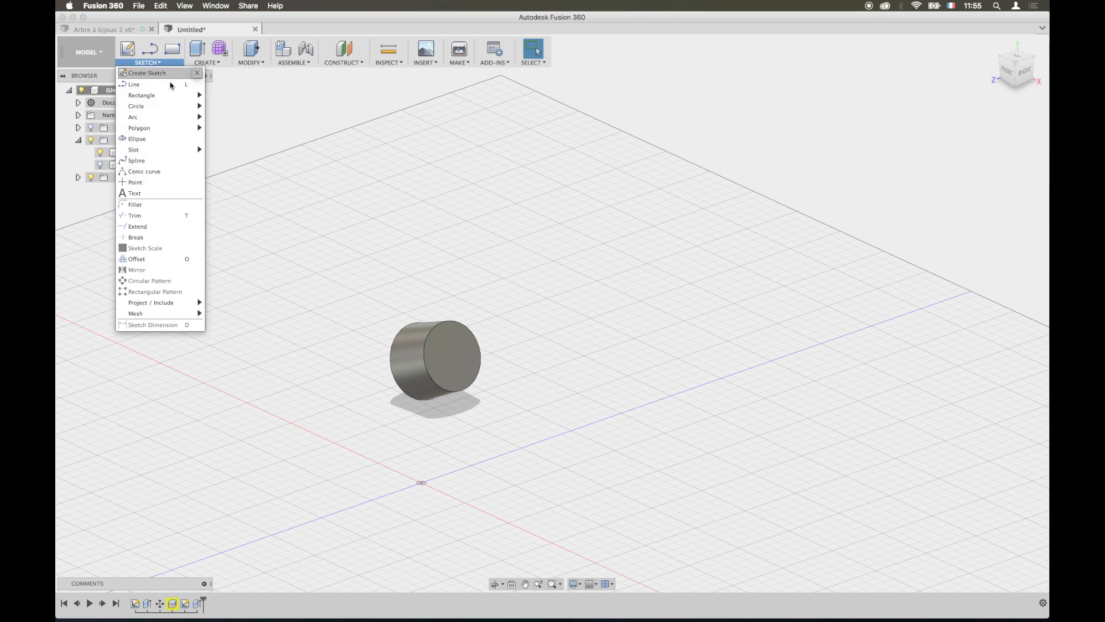
mouse_move(148, 103)
click(246, 107)
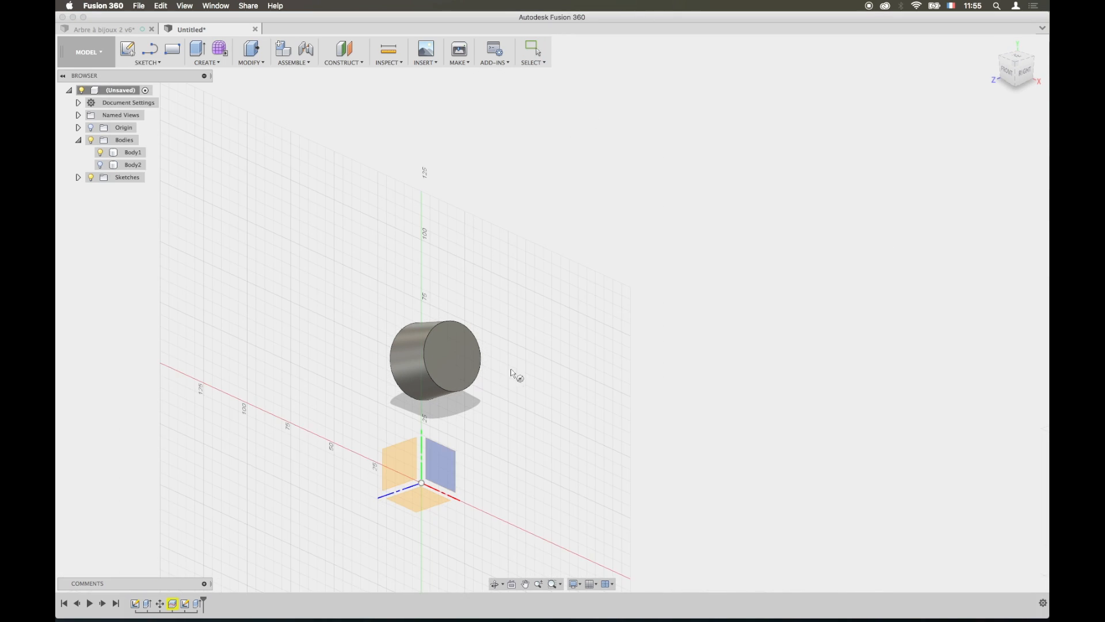
click(464, 358)
click(538, 308)
click(551, 308)
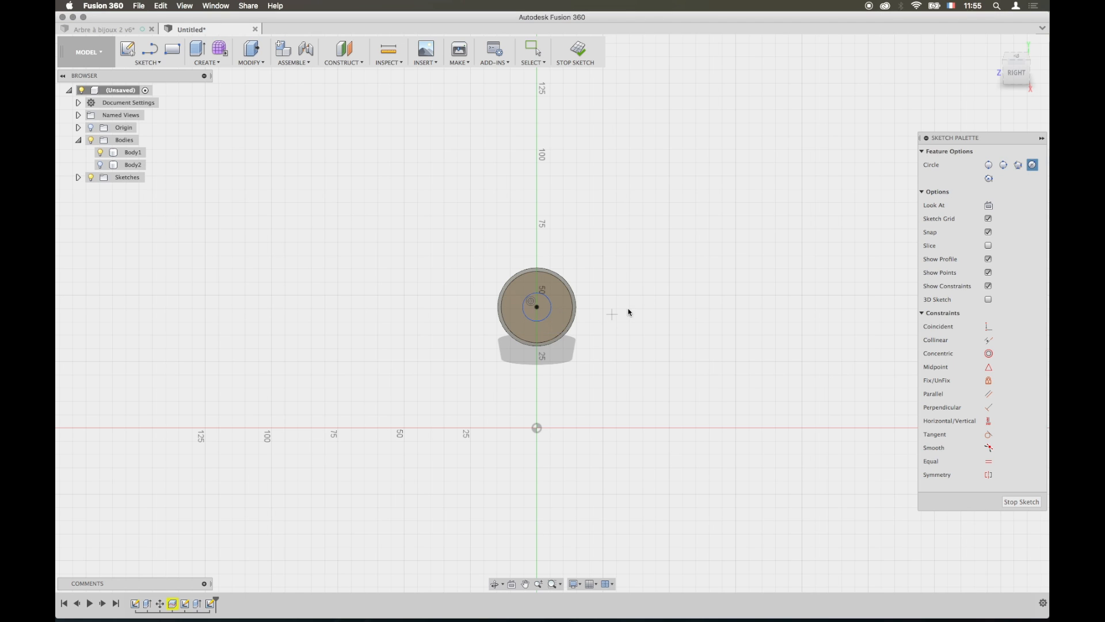
- Cut the circle about 7 mm deep into the short body with Extrude to form the peg's socket
click(197, 49)
click(460, 352)
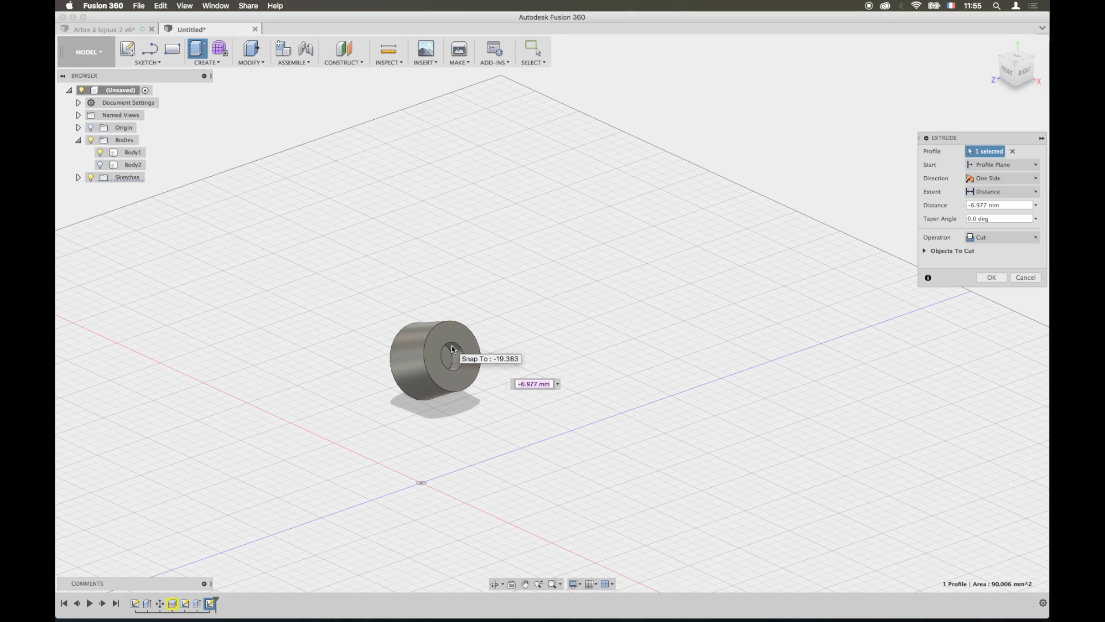
key(Return)
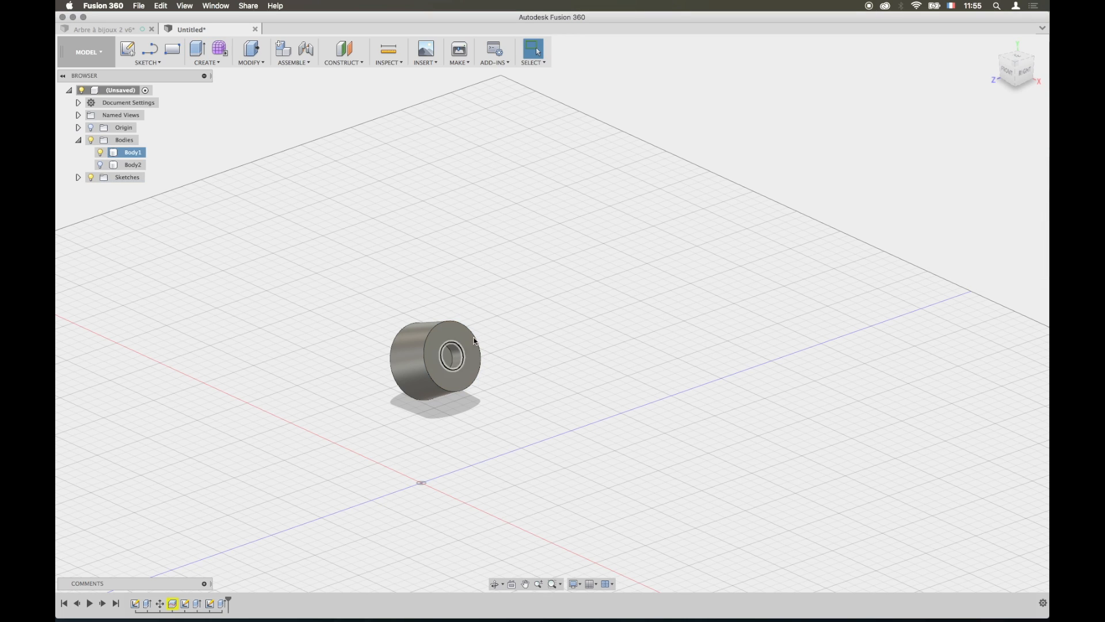
- Hide the short socket body and show the long section with its peg again
click(101, 165)
click(100, 152)
shift+middle_drag(311, 255, 404, 235)
shift+middle_drag(582, 388, 483, 441)
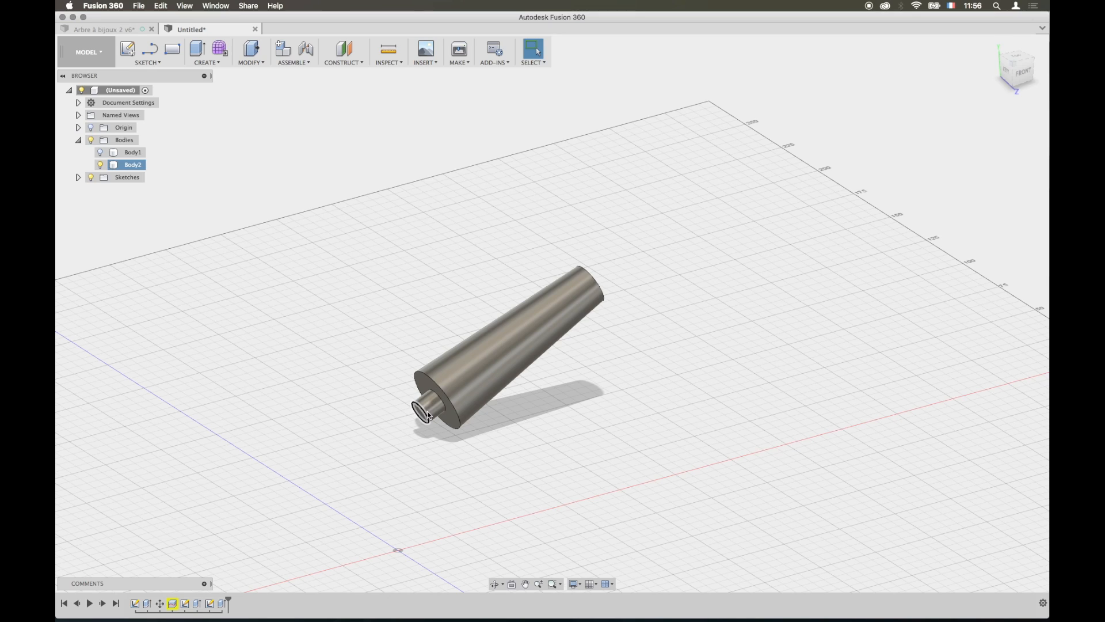
shift+middle_drag(323, 336, 489, 434)
- Chamfer the peg's outer end edge with an equal distance of about 1 mm
click(447, 415)
click(209, 62)
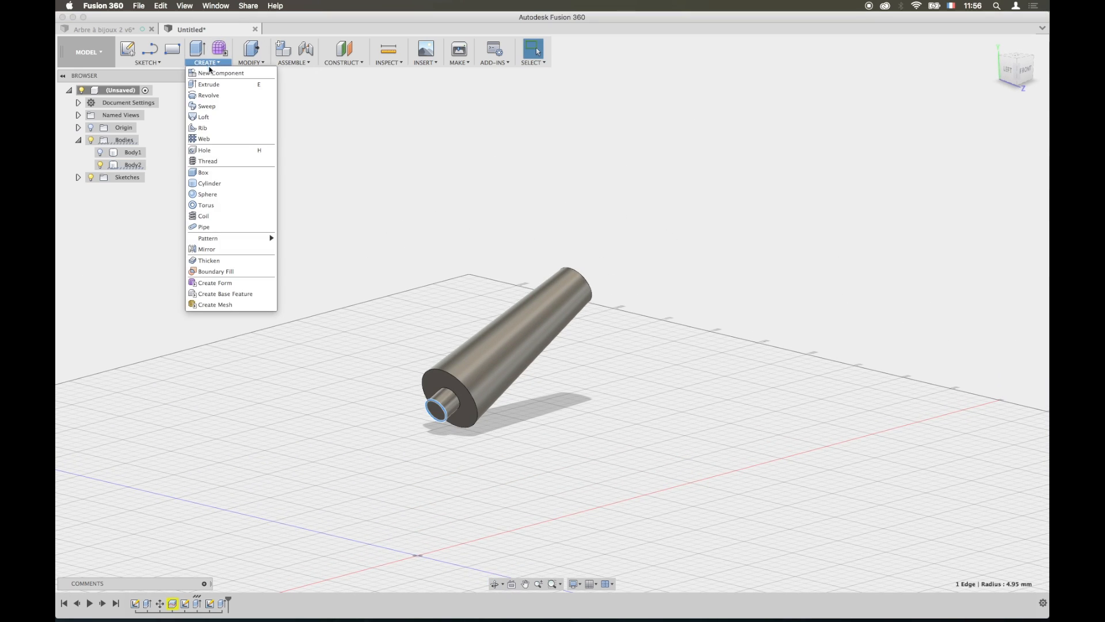
click(252, 62)
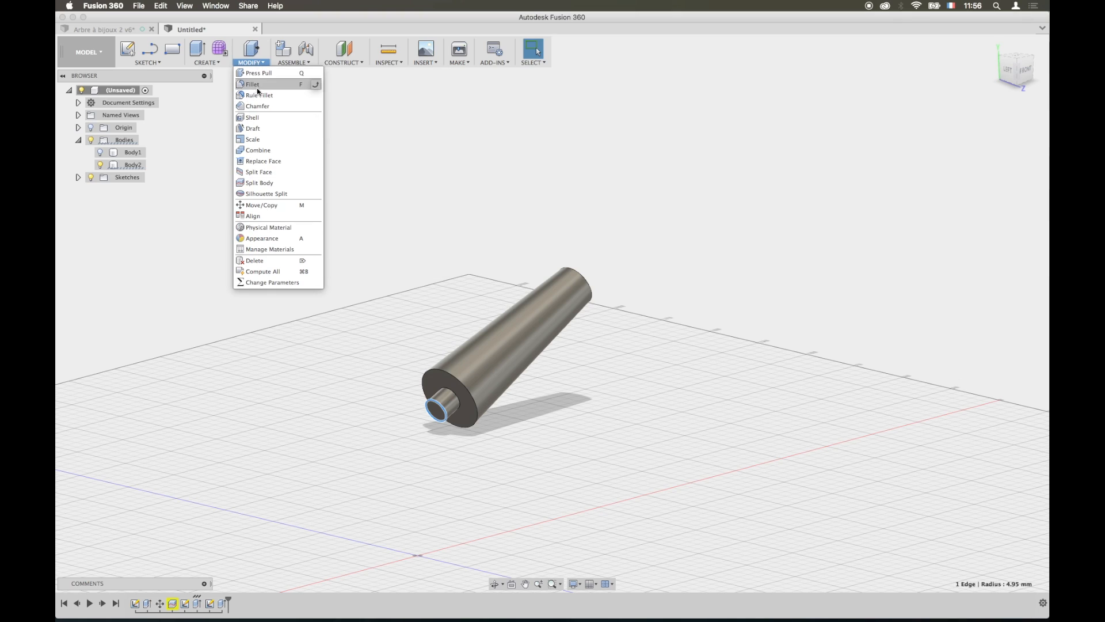
click(257, 106)
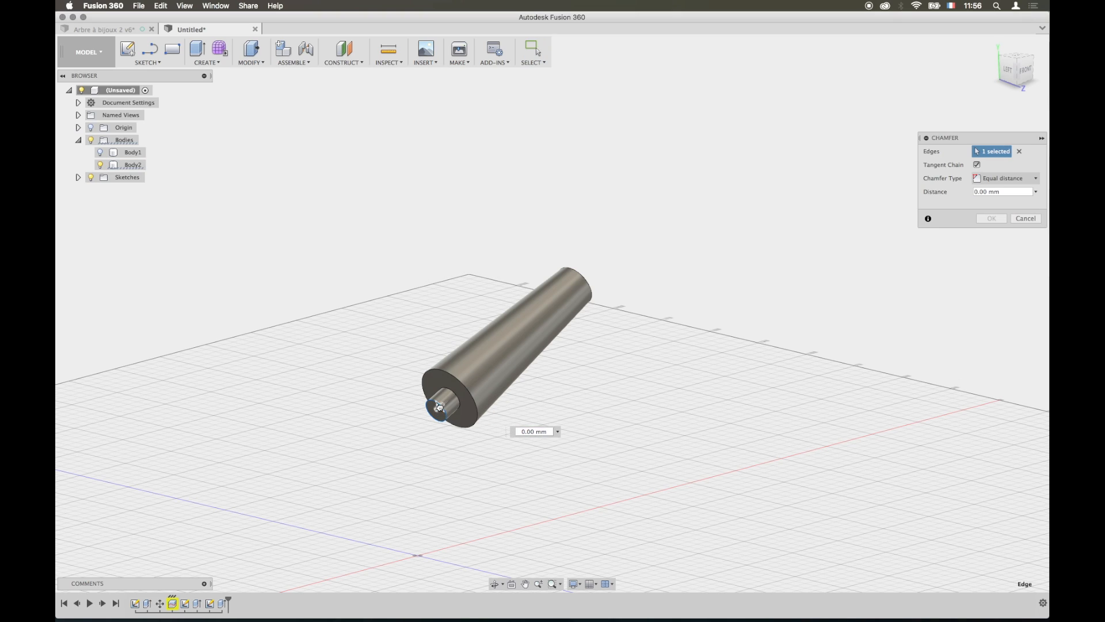
drag(438, 407, 441, 407)
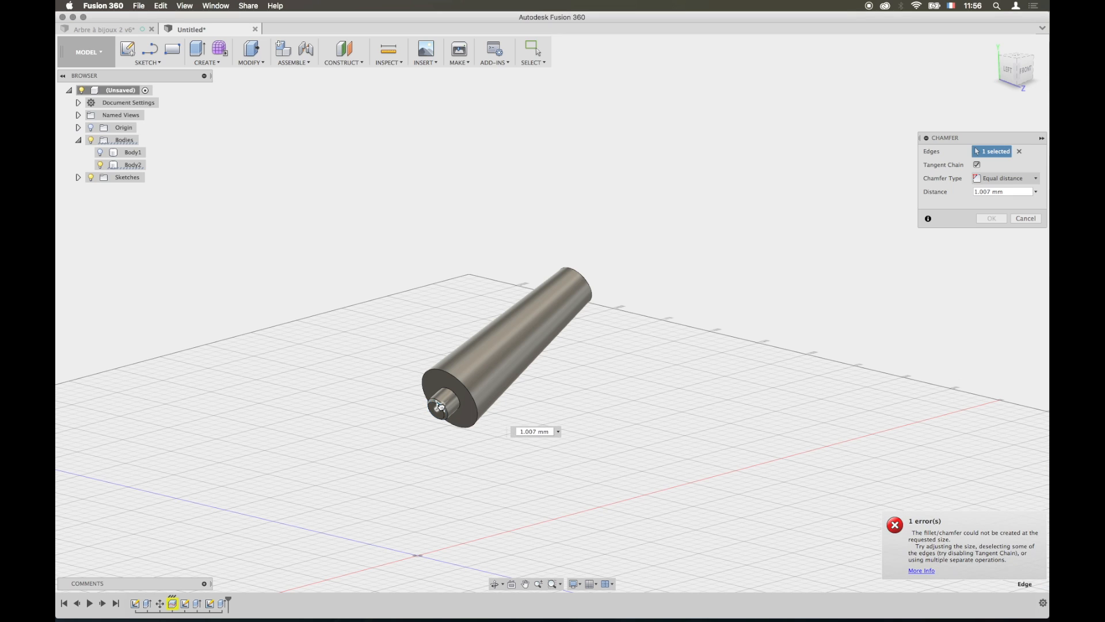
key(Return)
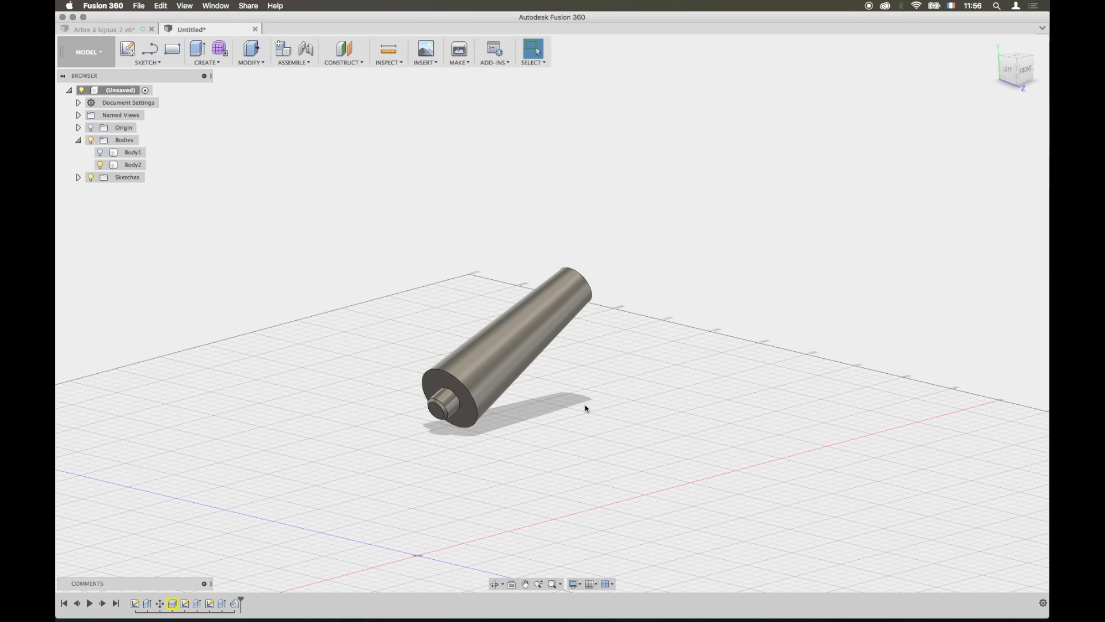
- Examine the chamfered peg on the long section's cut face from several angles
scroll(405, 394, up, 5)
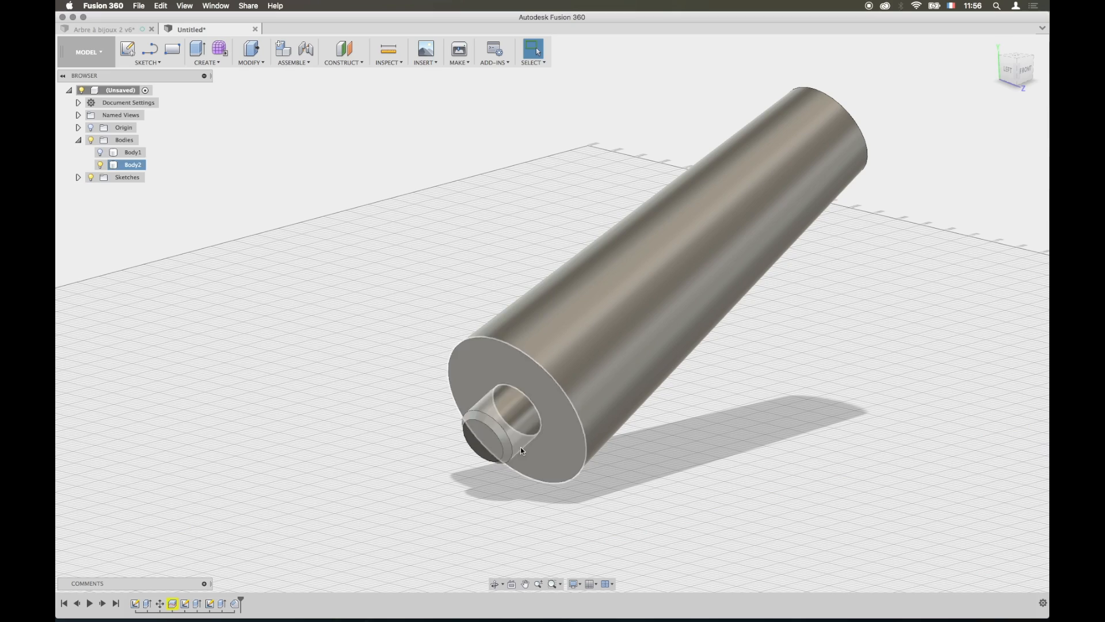
shift+middle_drag(612, 424, 651, 394)
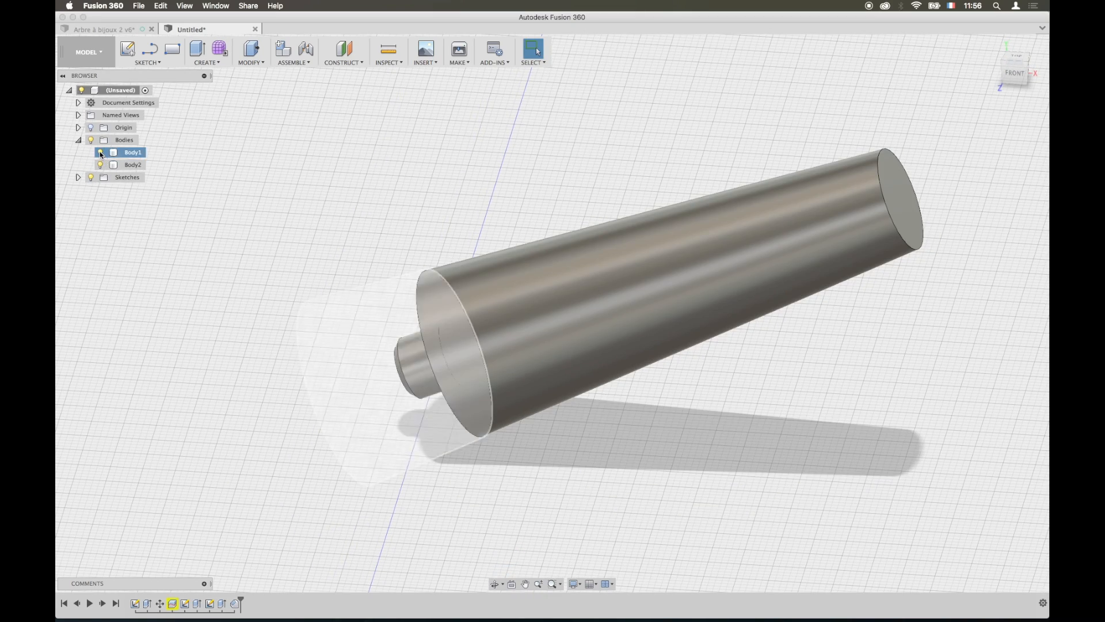
shift+middle_drag(293, 304, 334, 288)
shift+middle_drag(338, 244, 374, 220)
shift+middle_drag(643, 330, 569, 311)
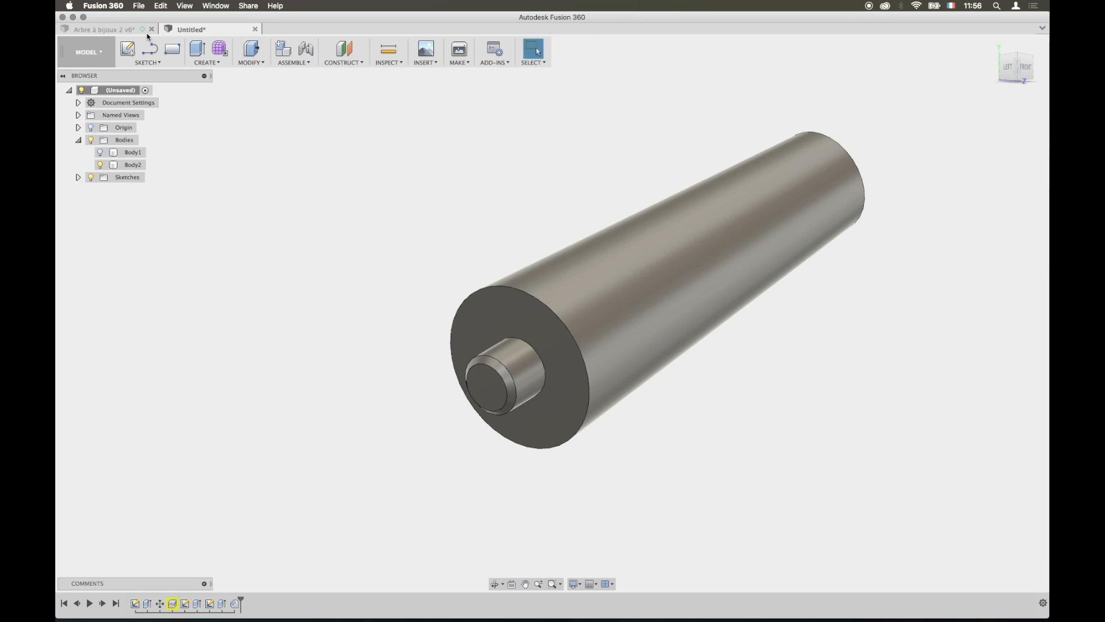
- Look at the peg joints on the branches in the Arbre à bijoux 2 design and return to the untitled design
click(132, 30)
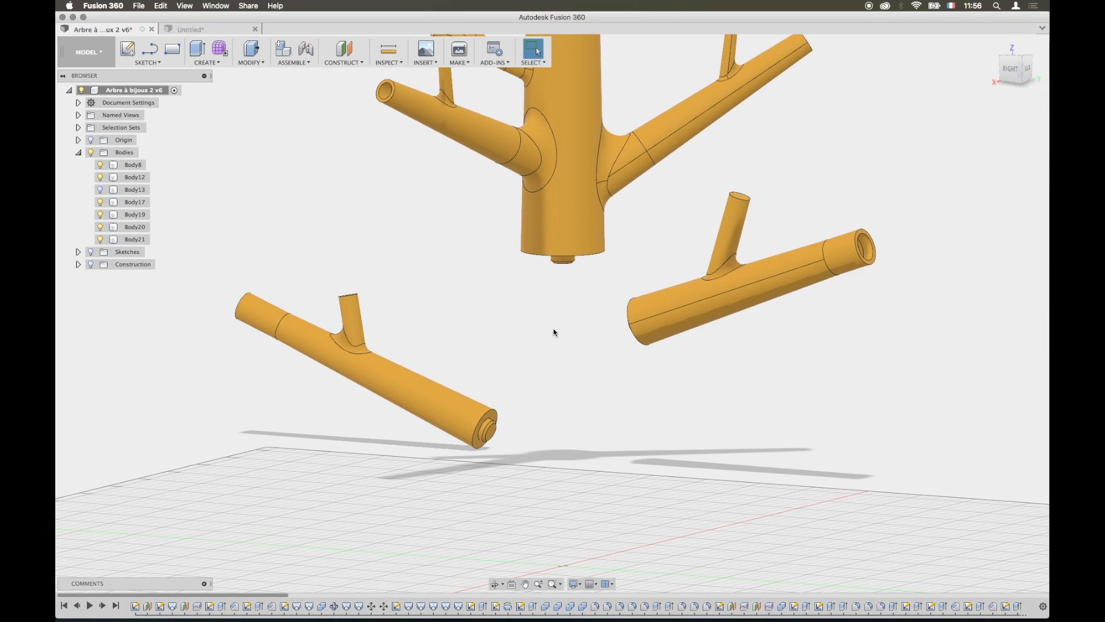
click(217, 32)
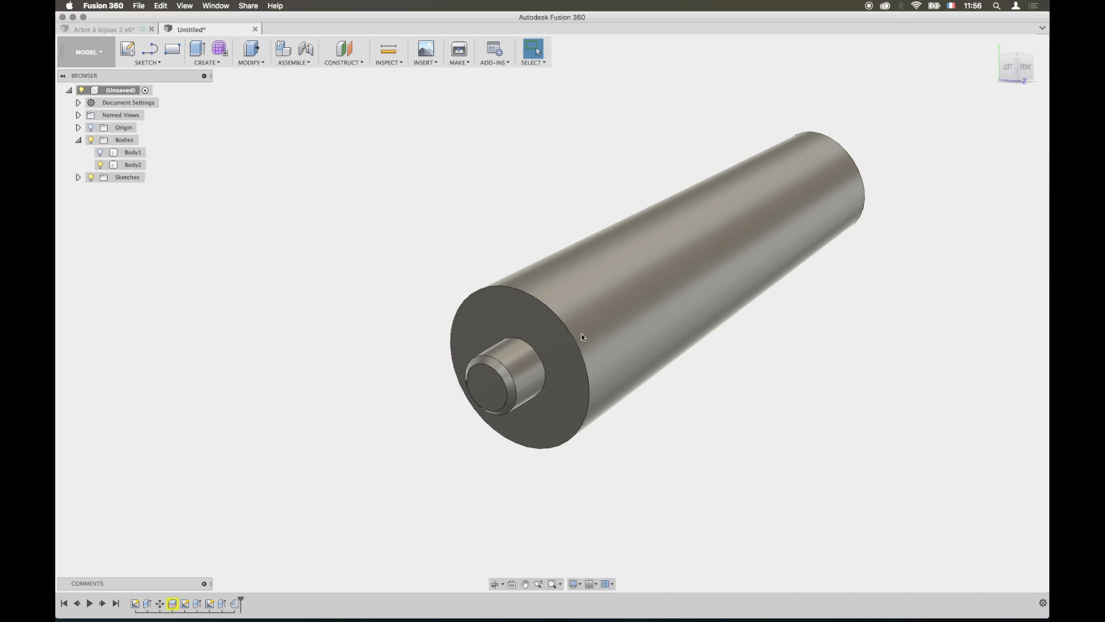
scroll(651, 390, down, 5)
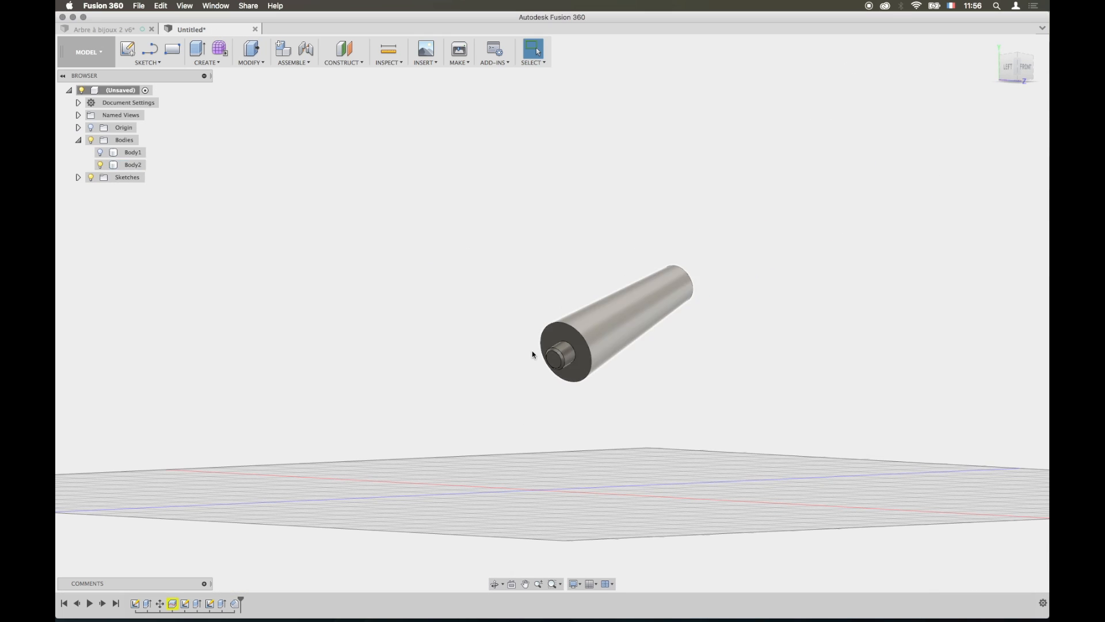